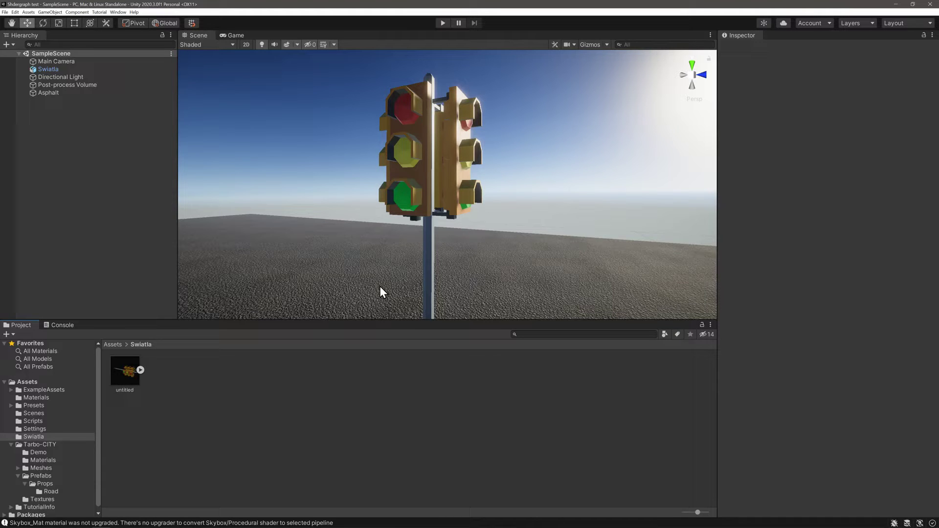
# - Orbit and zoom the Scene view in on the traffic light's red, yellow and green lamps
pyautogui.moveTo(379, 286)
pyautogui.keyDown('alt'); pyautogui.mouseDown()
pyautogui.moveTo(571, 247)
pyautogui.moveTo(359, 252)
pyautogui.moveTo(345, 270)
pyautogui.moveTo(271, 279)
pyautogui.moveTo(356, 264)
pyautogui.mouseUp(); pyautogui.keyUp('alt')
pyautogui.scroll(3, 364, 266)
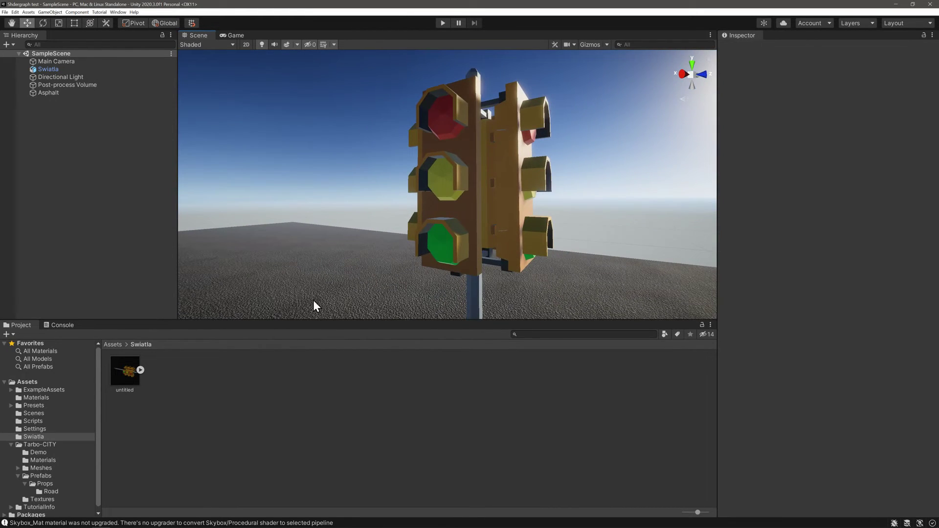
# - Create a Universal Render Pipeline Lit Shader Graph called Shader_Swiatel in the Swiatla folder
pyautogui.rightClick(178, 375)
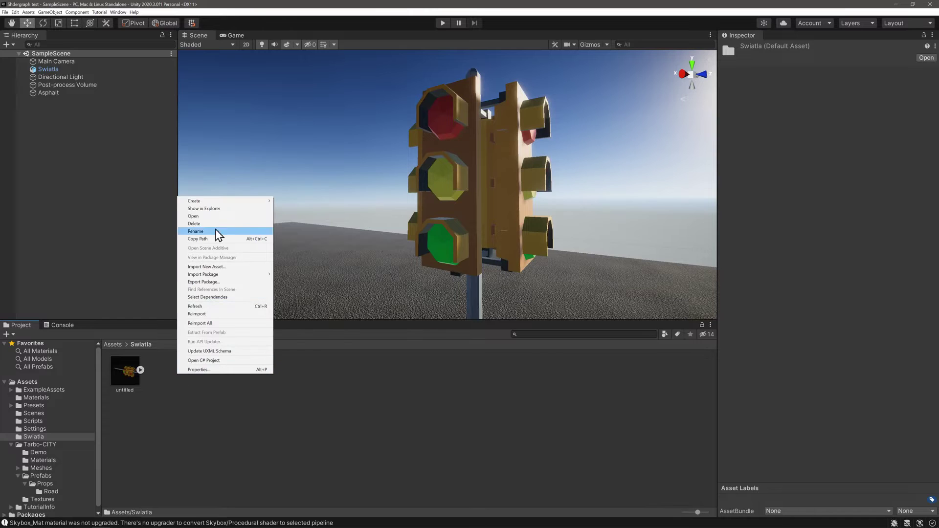
pyautogui.moveTo(222, 203)
pyautogui.moveTo(311, 218)
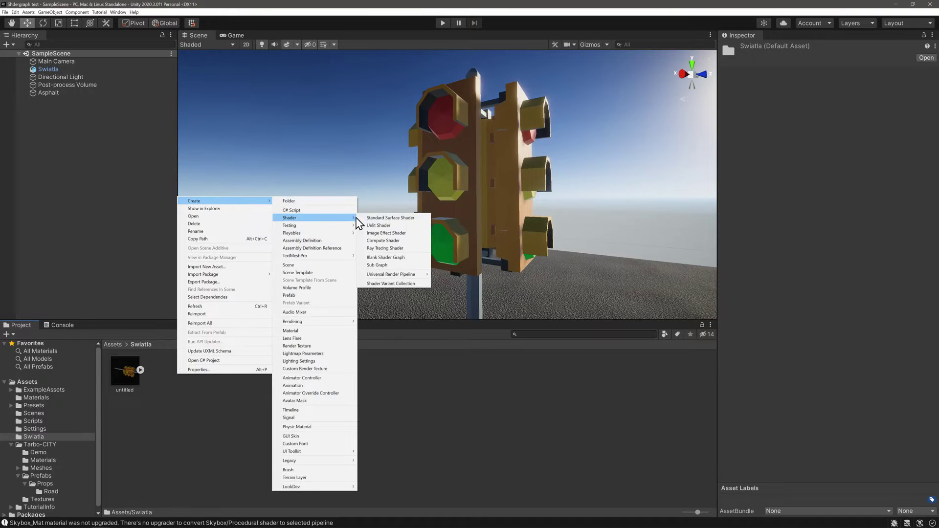
pyautogui.moveTo(406, 274)
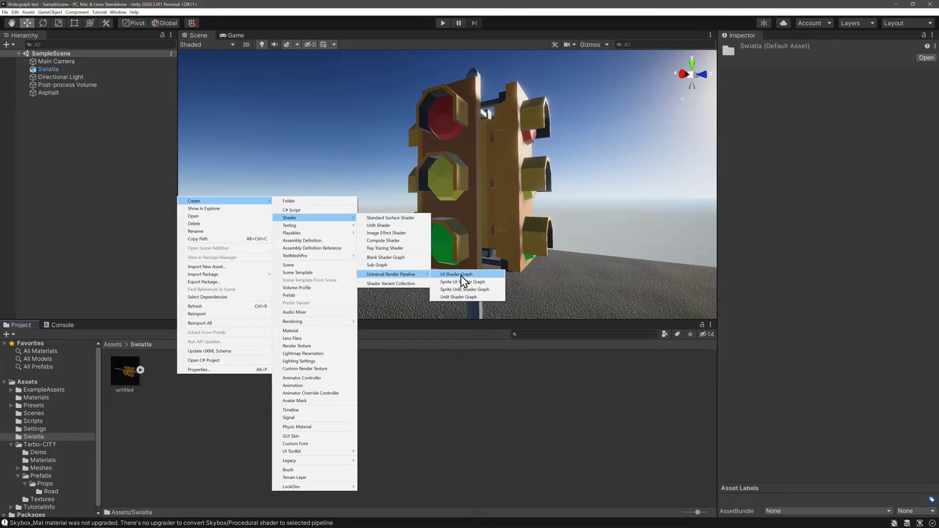
pyautogui.click(461, 274)
pyautogui.write('S')
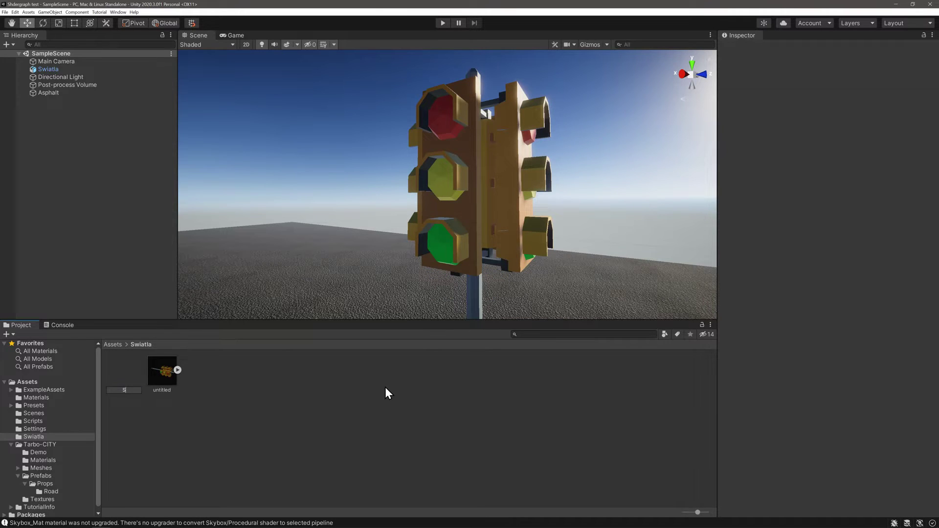
pyautogui.write('hader_Swi')
pyautogui.write('atel')
pyautogui.press('Return')
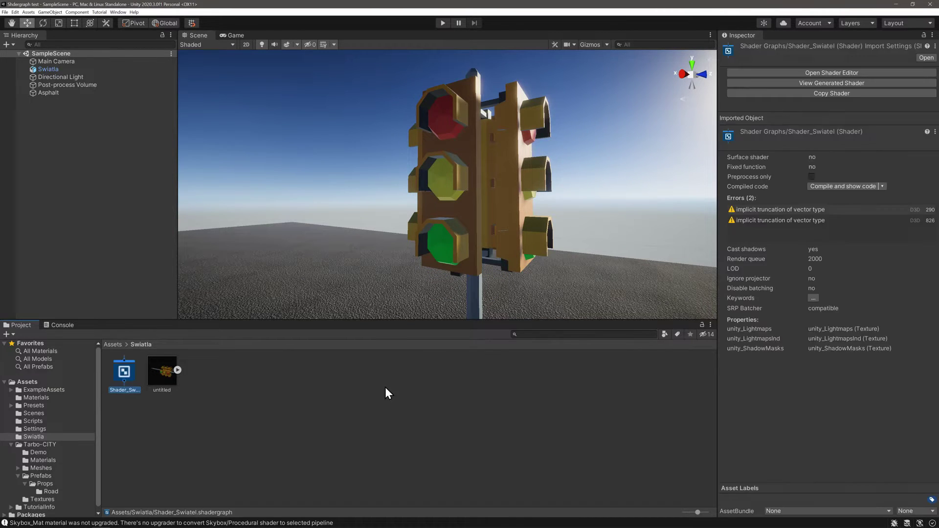
# - Open Shader_Swiatel in the Shader Graph editor and maximize its tab
pyautogui.doubleClick(119, 370)
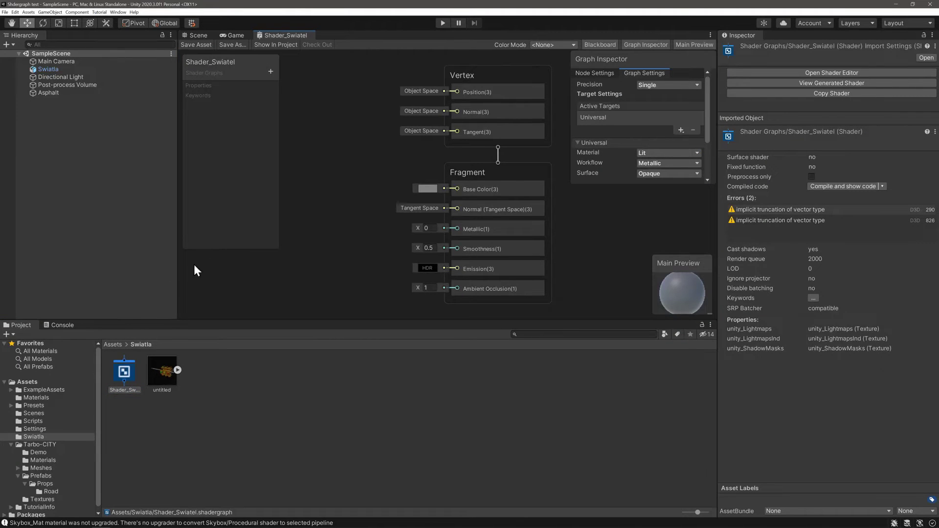
pyautogui.rightClick(292, 32)
pyautogui.click(313, 41)
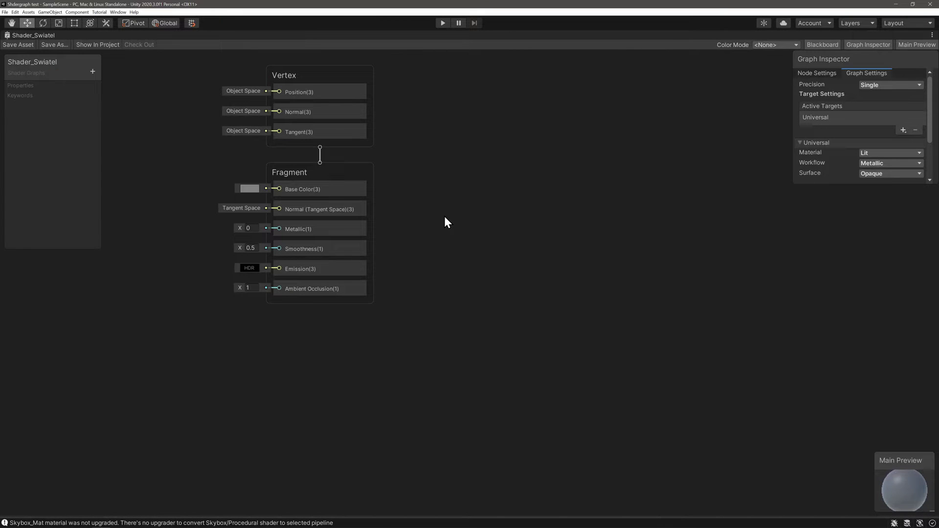
# - Pan and zoom the graph so the Vertex and Fragment master stack sits upper right
pyautogui.moveTo(427, 193); pyautogui.dragTo(486, 286, button='middle')
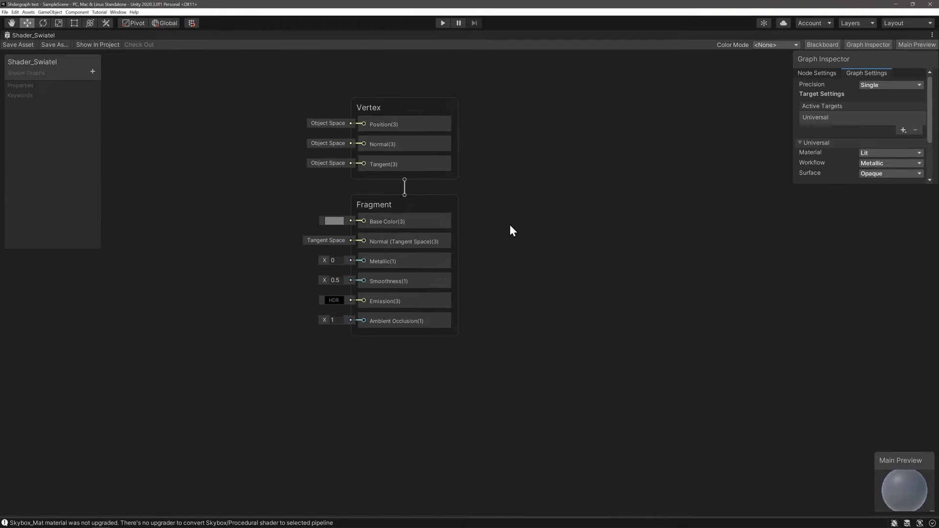
pyautogui.scroll(-2, 491, 238)
pyautogui.scroll(-3, 491, 239)
pyautogui.scroll(-4, 491, 238)
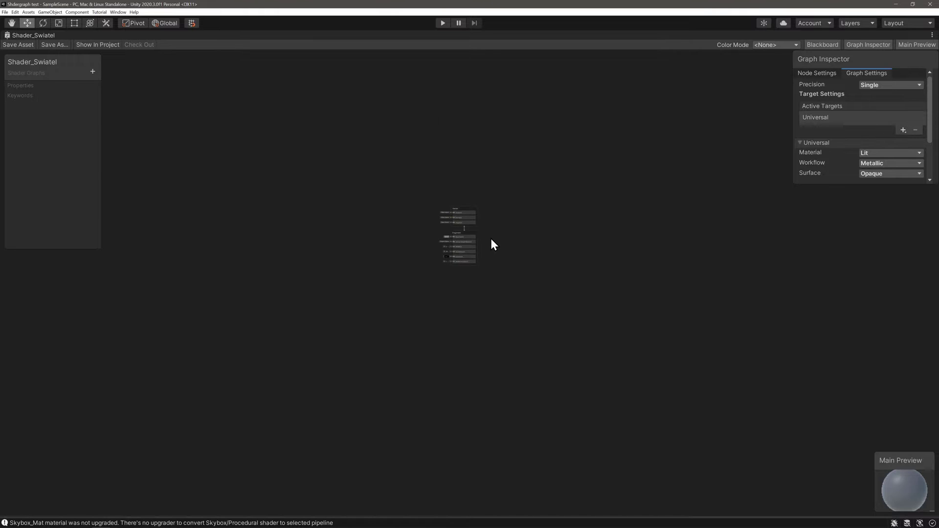
pyautogui.scroll(8, 491, 239)
pyautogui.scroll(1, 491, 239)
pyautogui.moveTo(469, 236); pyautogui.dragTo(677, 257, button='middle')
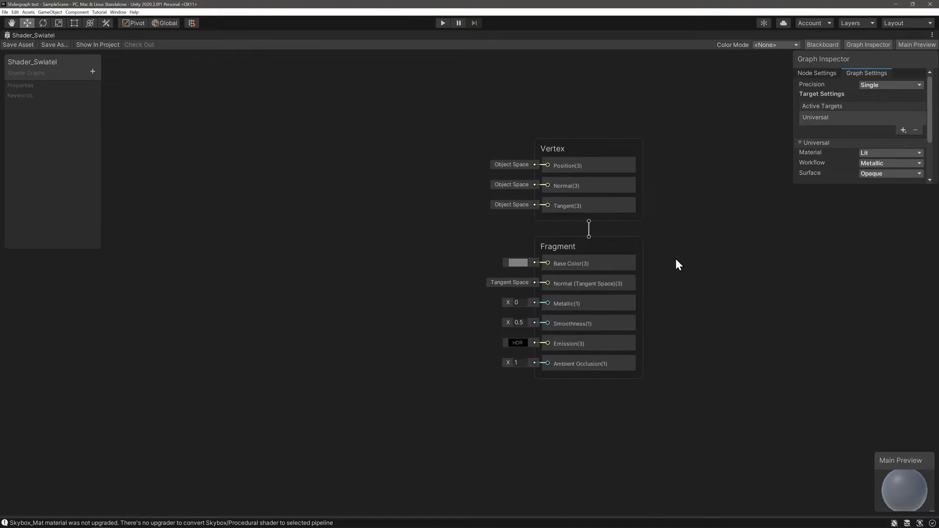
pyautogui.moveTo(628, 244); pyautogui.dragTo(629, 267)
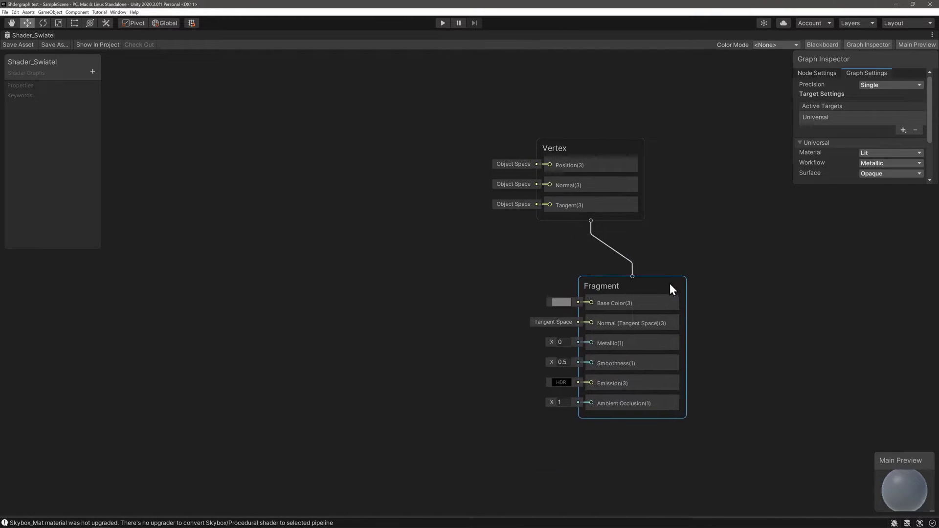
pyautogui.moveTo(401, 290)
pyautogui.mouseDown(button='middle')
pyautogui.moveTo(472, 255)
pyautogui.moveTo(474, 236)
pyautogui.mouseUp(button='middle')
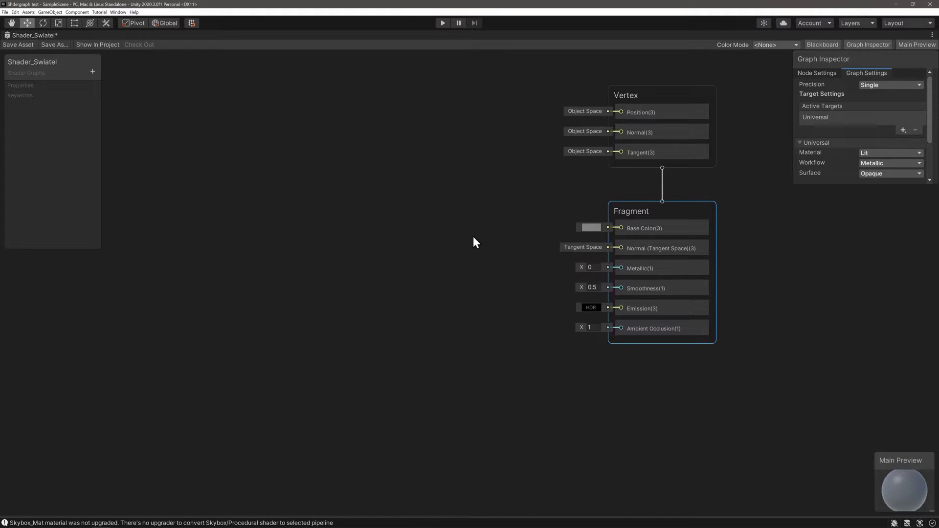
# - Set the Fragment node's Emission colour to pure red (255, 0, 0)
pyautogui.click(596, 309)
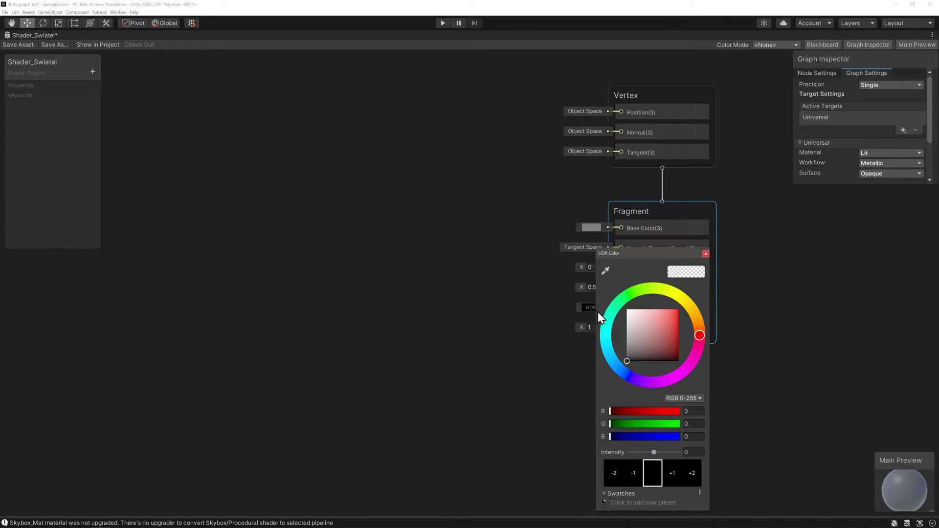
pyautogui.click(664, 325)
pyautogui.moveTo(665, 324); pyautogui.dragTo(714, 285)
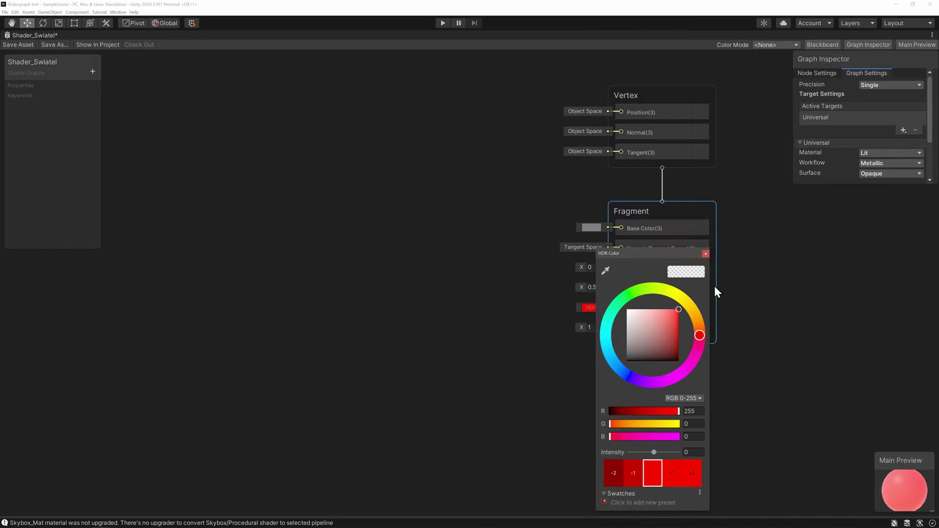
pyautogui.click(705, 253)
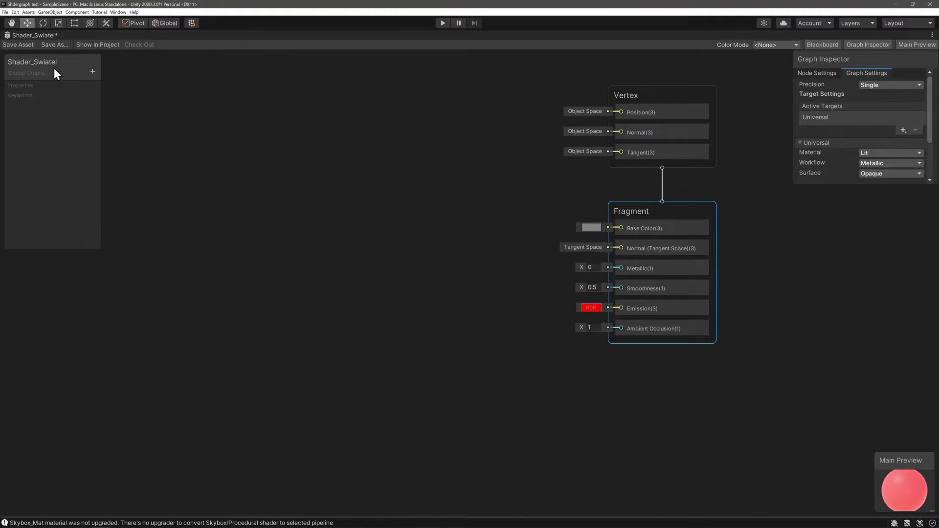
pyautogui.rightClick(34, 36)
# - Restore the docked layout and create a material named Czerwone from Shader_Swiatel
pyautogui.click(39, 38)
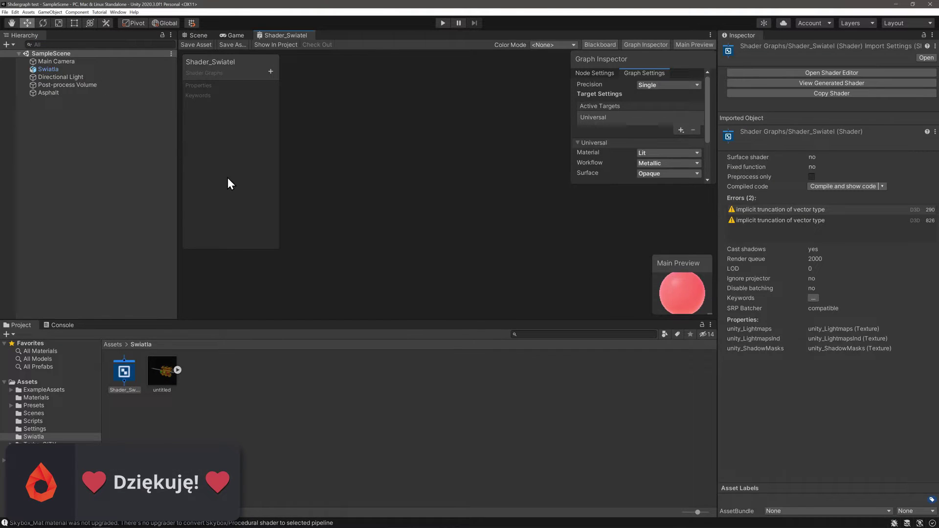
pyautogui.click(193, 36)
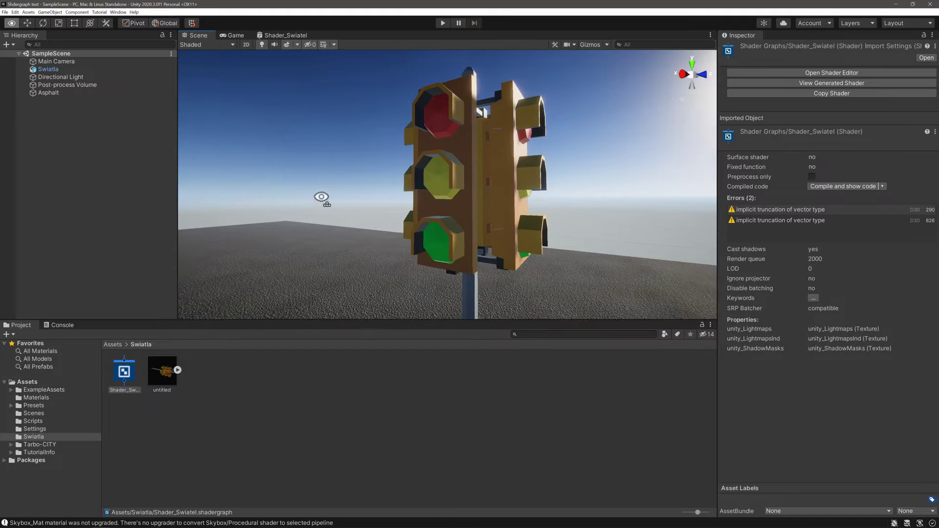
pyautogui.moveTo(162, 368)
pyautogui.mouseDown()
pyautogui.moveTo(215, 340)
pyautogui.moveTo(123, 378)
pyautogui.mouseUp()
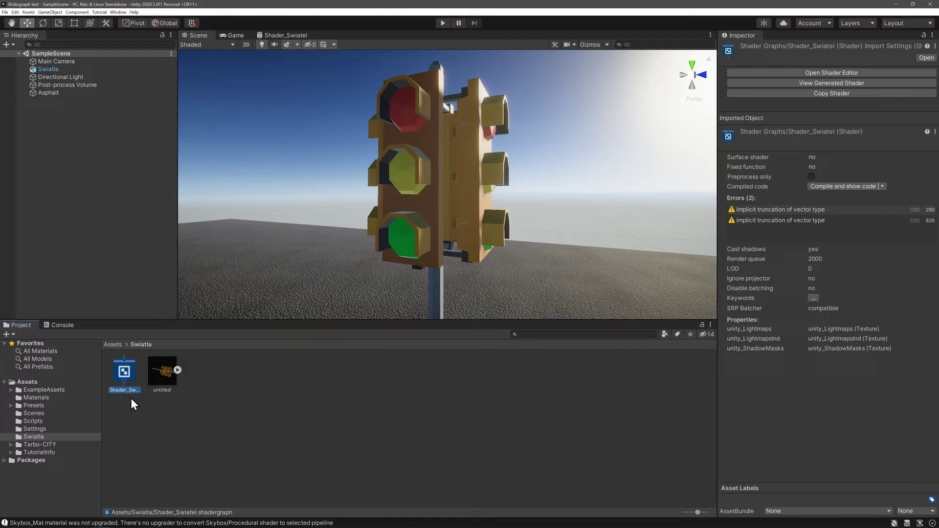
pyautogui.rightClick(127, 373)
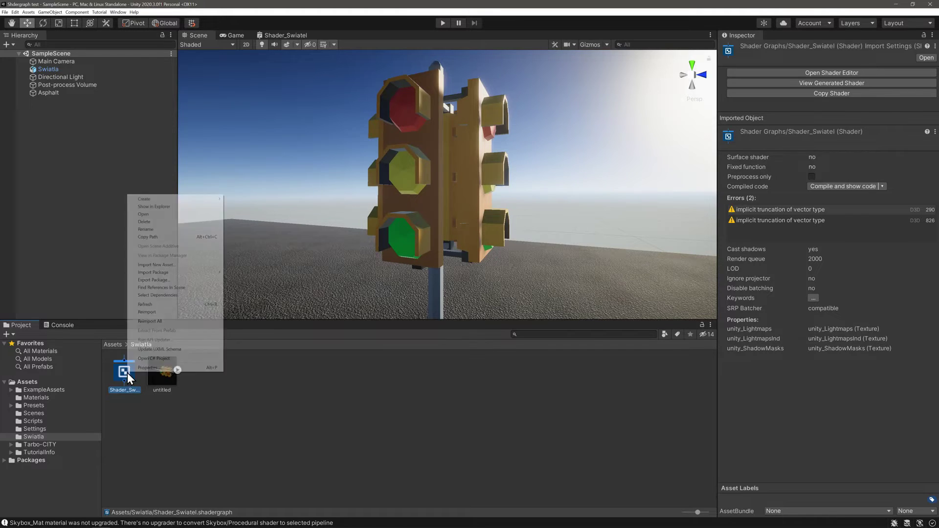
pyautogui.moveTo(160, 200)
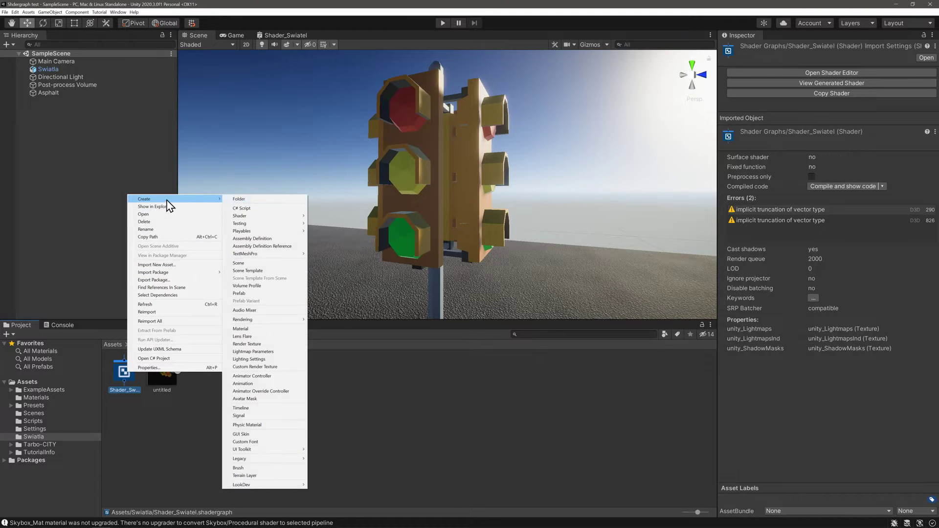
pyautogui.click(250, 329)
pyautogui.write('Czerwone')
pyautogui.press('Return')
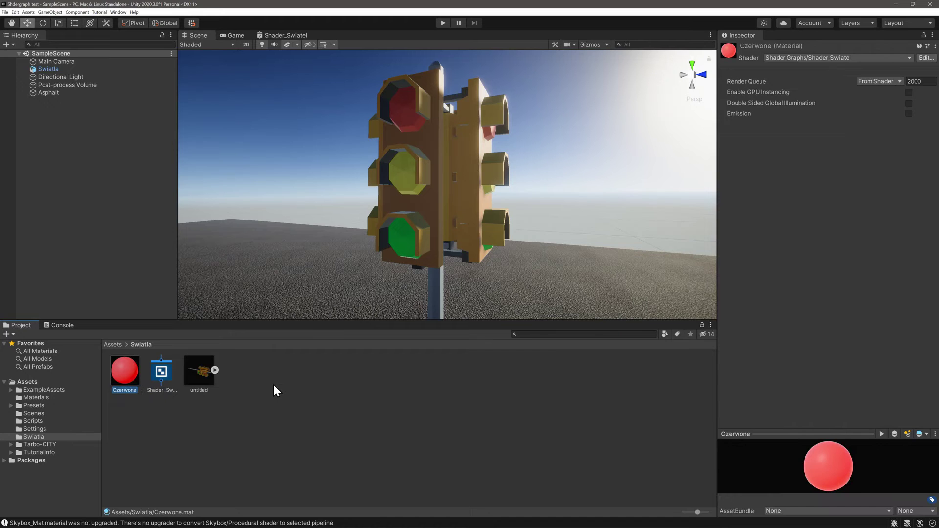
# - Apply the Czerwone material to the traffic light's top red lamp and check it
pyautogui.moveTo(141, 373); pyautogui.dragTo(409, 119)
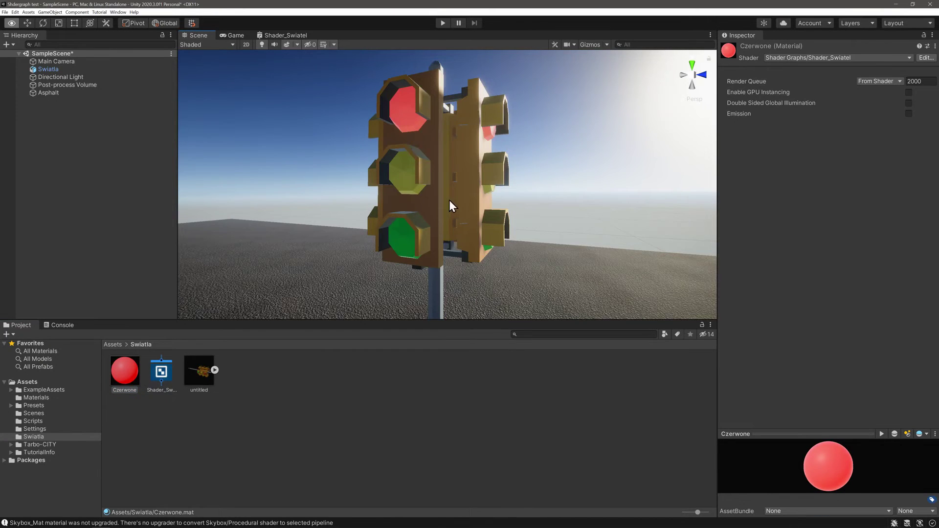
pyautogui.moveTo(449, 200)
pyautogui.keyDown('alt'); pyautogui.mouseDown()
pyautogui.moveTo(555, 186)
pyautogui.moveTo(416, 178)
pyautogui.moveTo(436, 180)
pyautogui.mouseUp(); pyautogui.keyUp('alt')
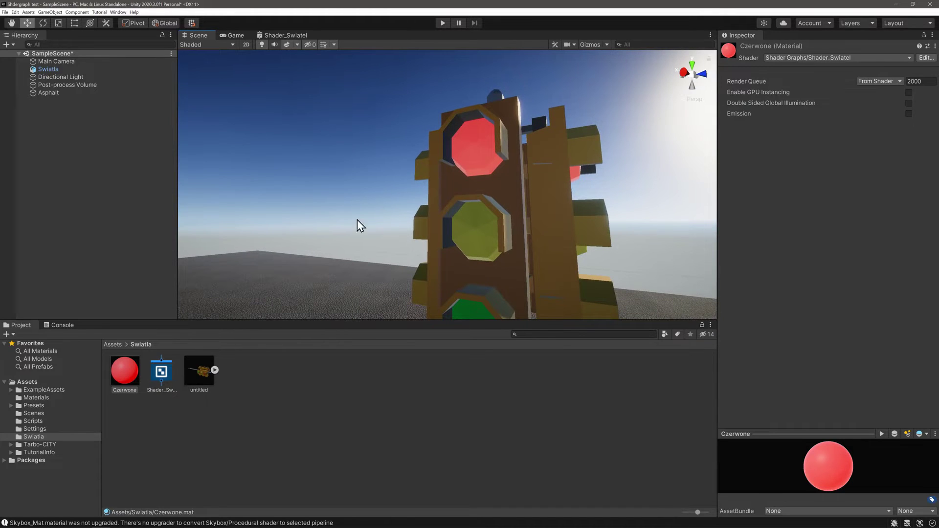
pyautogui.click(285, 36)
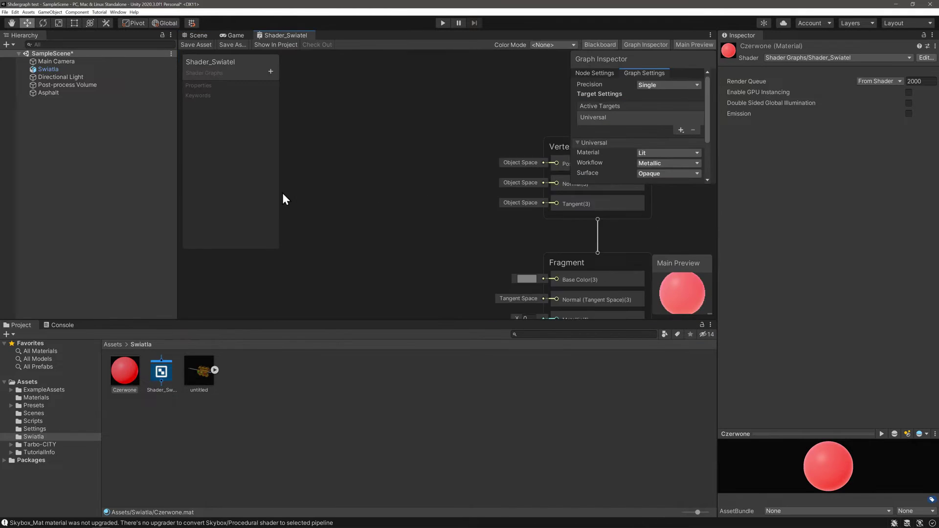
# - Raise the Emission intensity and try a yellow hue, checking the lamp in the scene
pyautogui.click(443, 228)
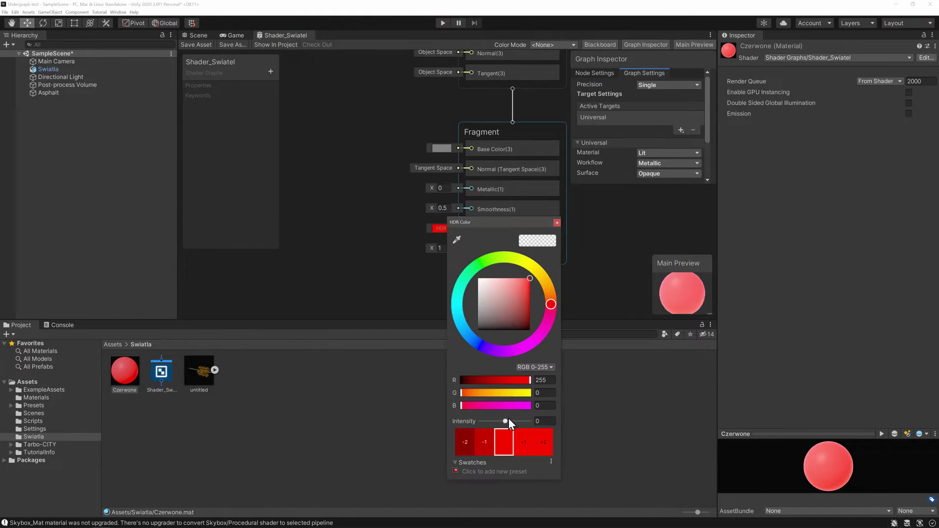
pyautogui.moveTo(507, 421); pyautogui.dragTo(513, 421)
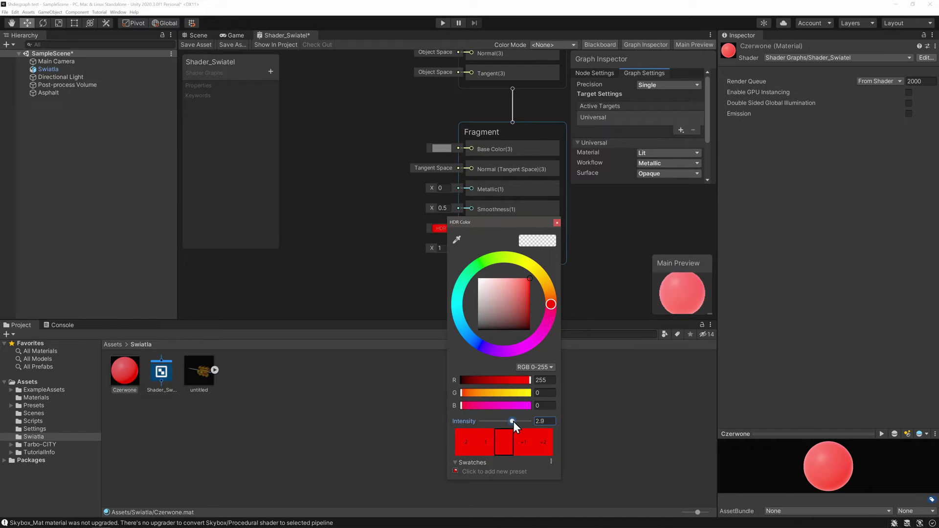
pyautogui.moveTo(536, 276); pyautogui.dragTo(483, 262)
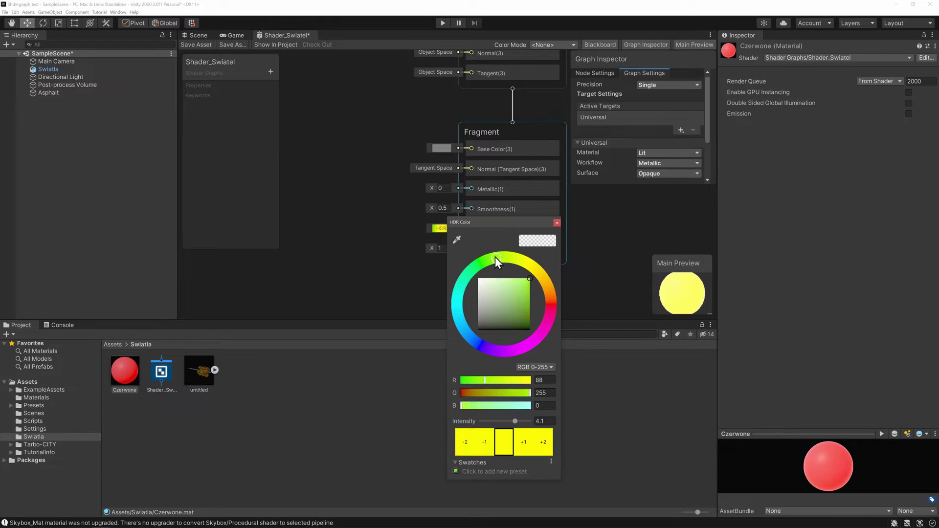
pyautogui.click(556, 223)
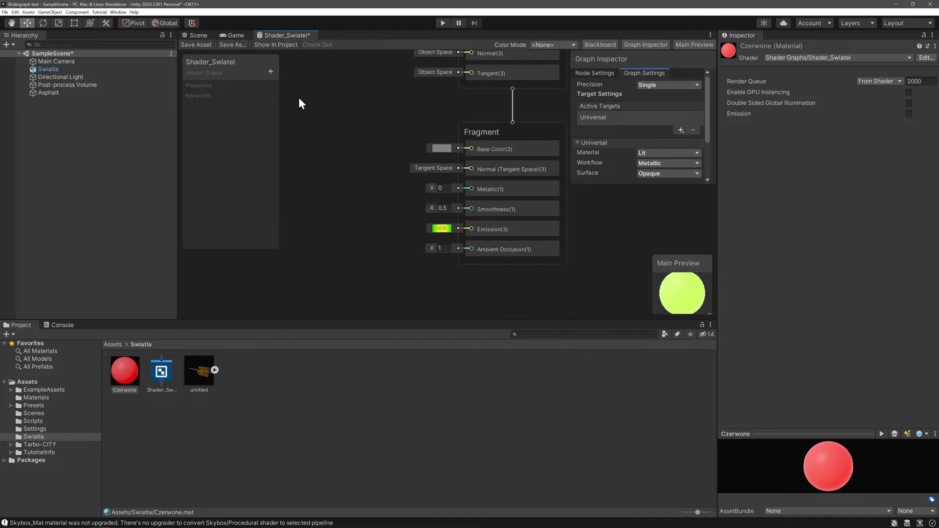
pyautogui.click(204, 36)
pyautogui.click(289, 35)
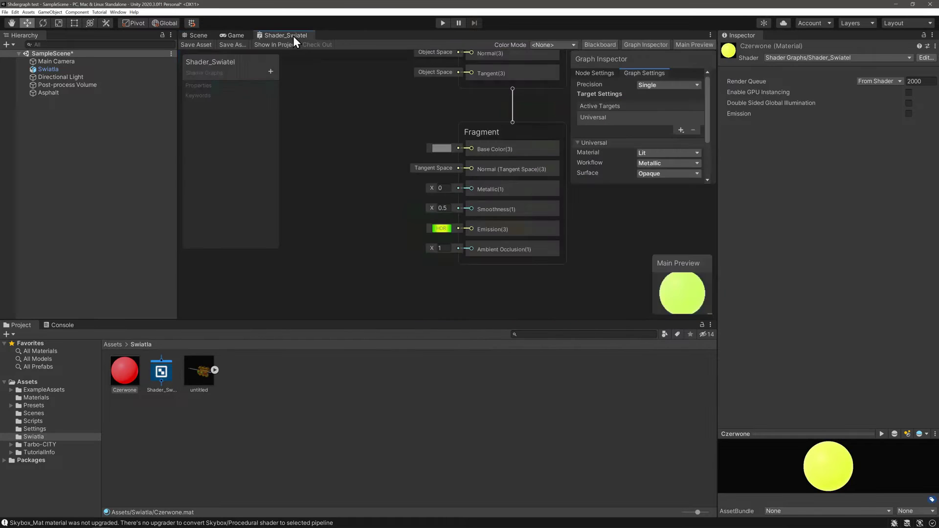
# - Change the Emission back to a pinkish red (255, 3, 0) at intensity 4.5189
pyautogui.click(442, 231)
pyautogui.moveTo(548, 306); pyautogui.dragTo(543, 322)
pyautogui.click(553, 225)
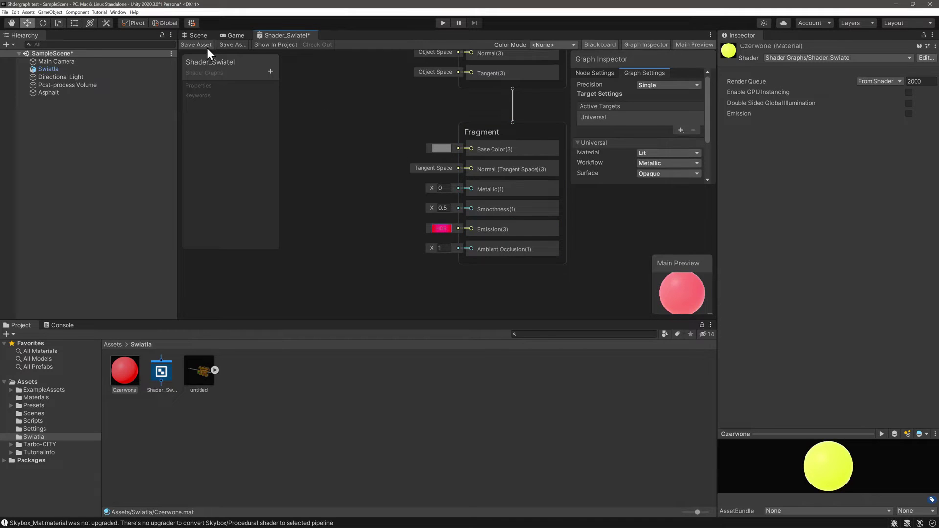
# - Maximize the graph window and browse the Create Node categories for an input node
pyautogui.rightClick(267, 36)
pyautogui.click(284, 39)
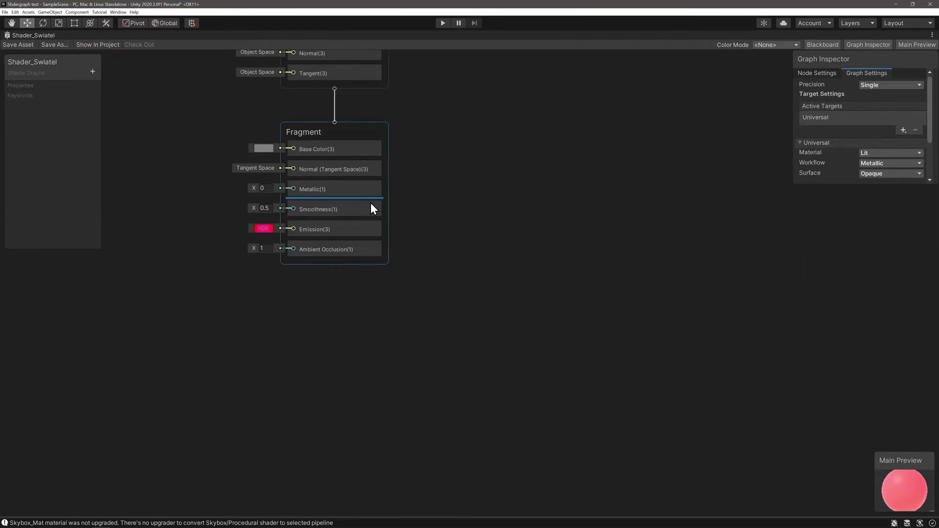
pyautogui.moveTo(601, 296); pyautogui.dragTo(762, 325, button='middle')
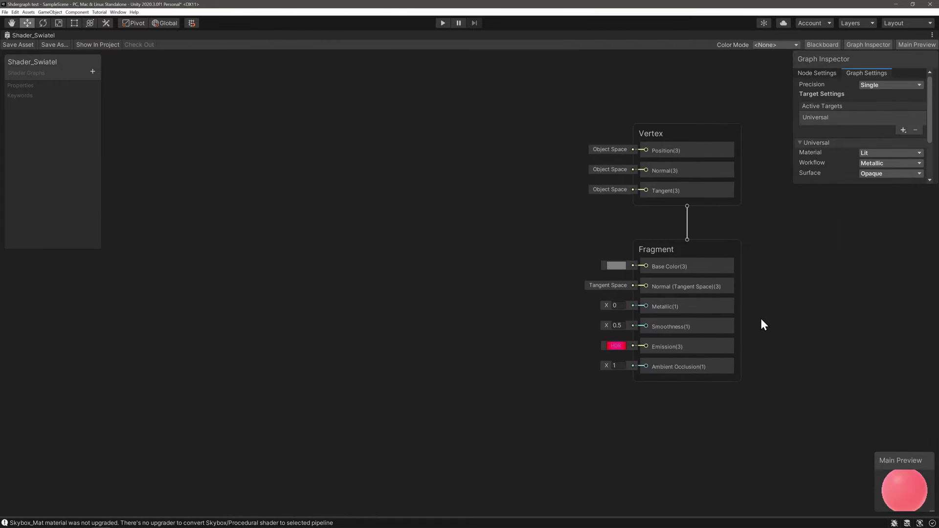
pyautogui.rightClick(323, 290)
pyautogui.click(345, 292)
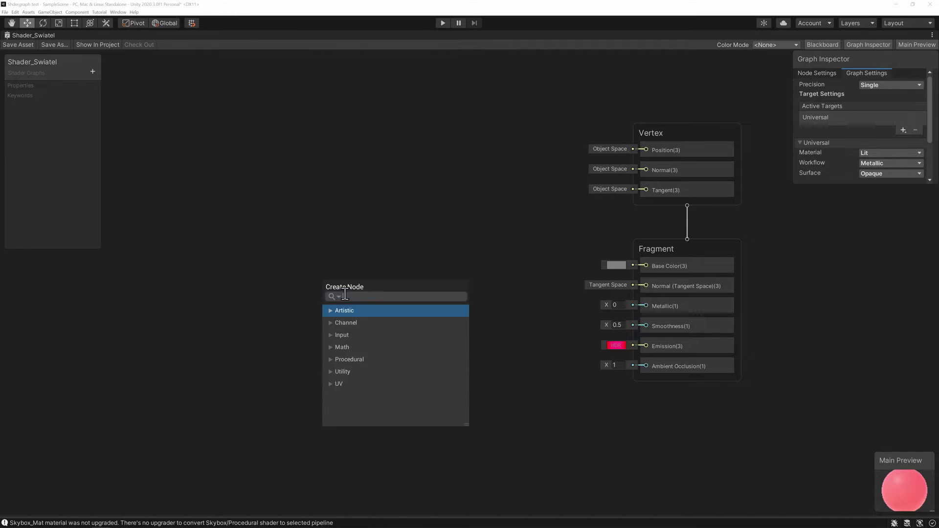
pyautogui.click(329, 311)
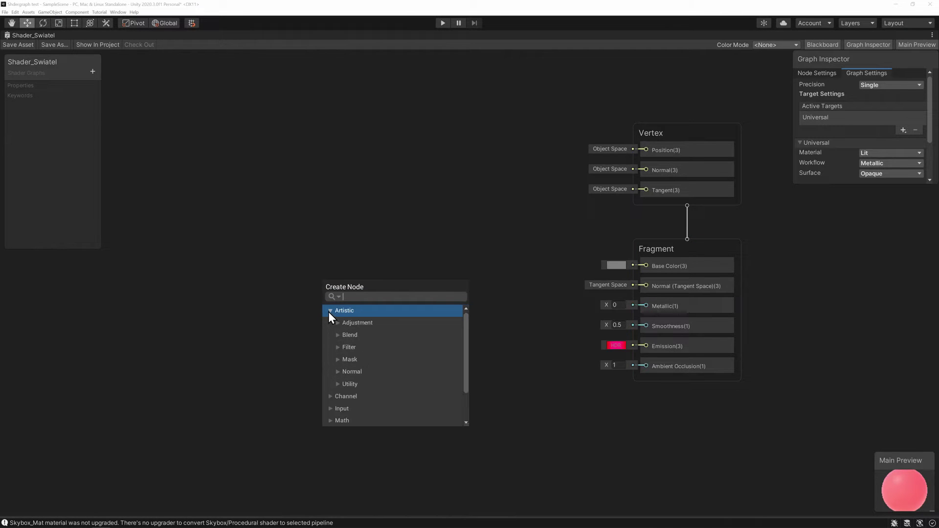
pyautogui.click(336, 322)
pyautogui.click(336, 322)
pyautogui.press('Left')
pyautogui.press('Left')
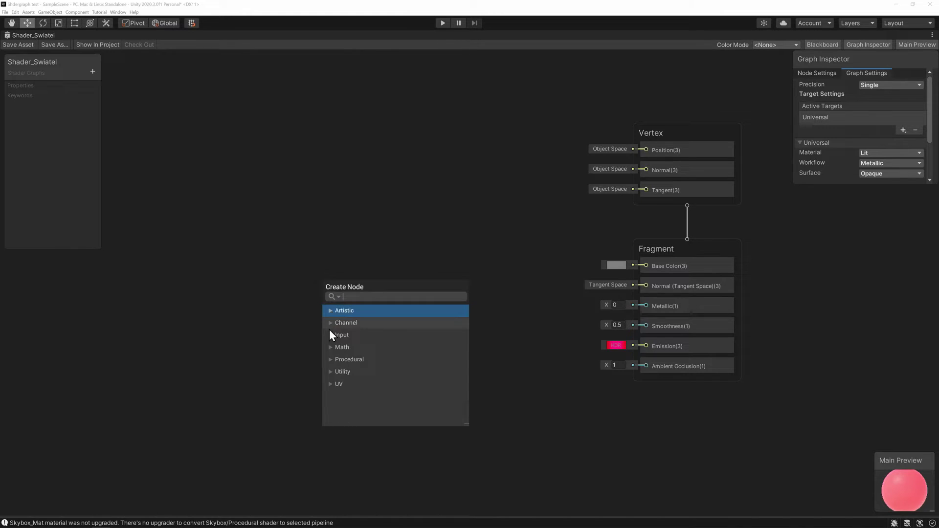
pyautogui.click(331, 335)
pyautogui.click(336, 347)
pyautogui.click(330, 335)
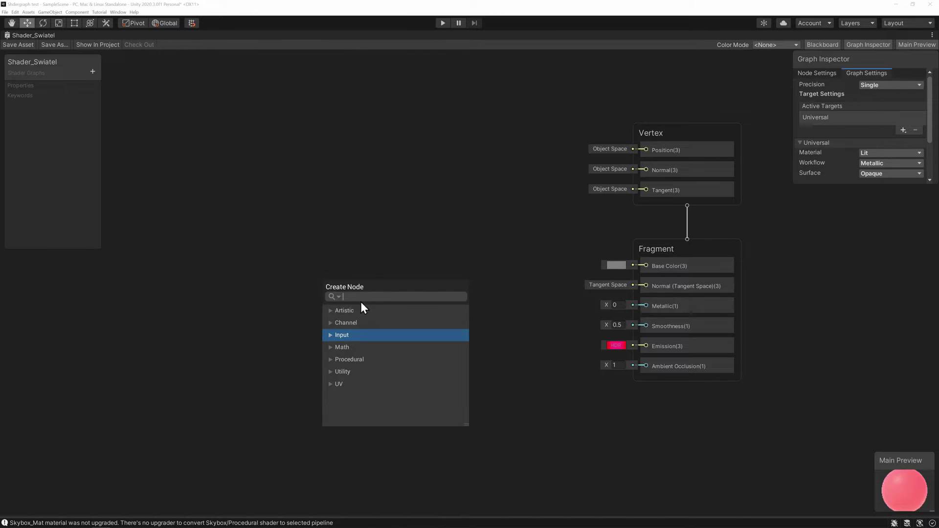
# - Search 'time' and place a Time node left of the Fragment block
pyautogui.write('time')
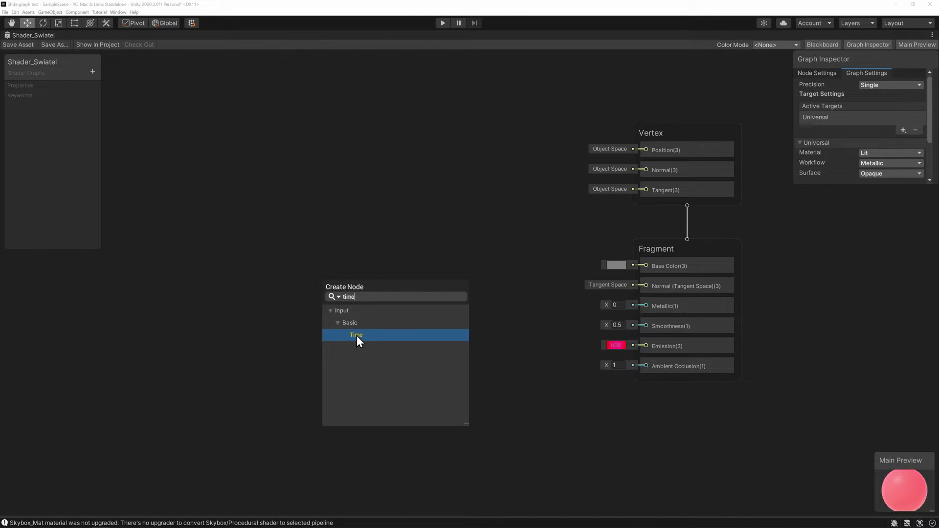
pyautogui.click(363, 336)
pyautogui.moveTo(352, 312)
pyautogui.mouseDown()
pyautogui.moveTo(311, 300)
pyautogui.moveTo(419, 306)
pyautogui.mouseUp()
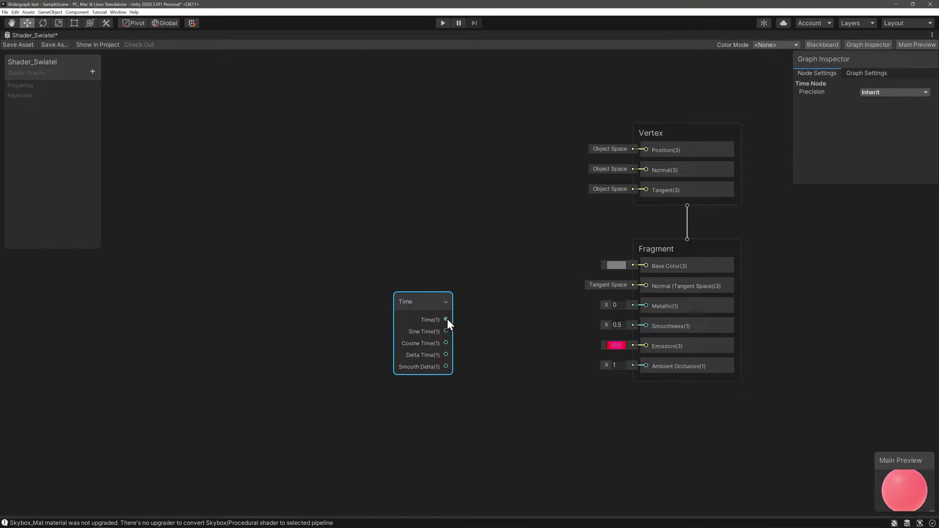
# - Wire the Time node's Sine Time output into Emission and enlarge the shader preview
pyautogui.moveTo(445, 319)
pyautogui.mouseDown()
pyautogui.moveTo(491, 319)
pyautogui.moveTo(485, 345)
pyautogui.mouseUp()
pyautogui.press('Escape')
pyautogui.press('Escape')
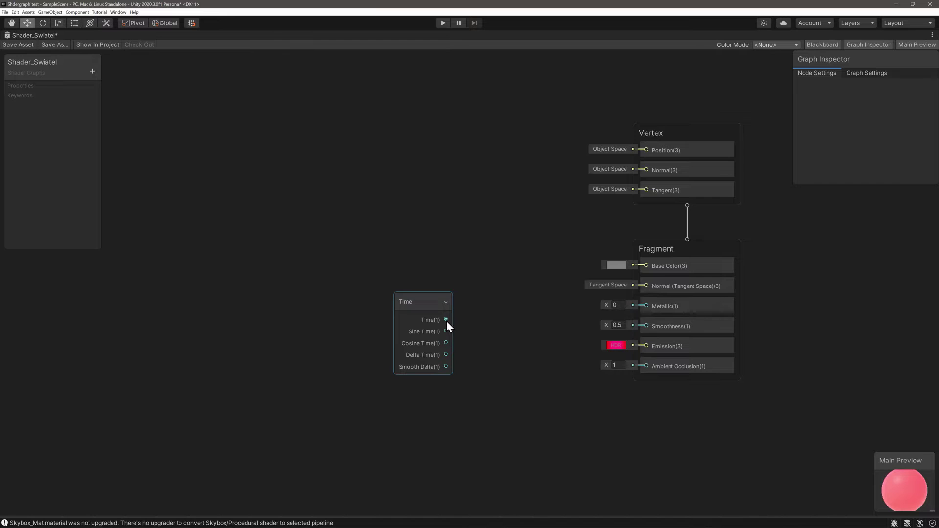
pyautogui.moveTo(445, 331); pyautogui.dragTo(645, 346)
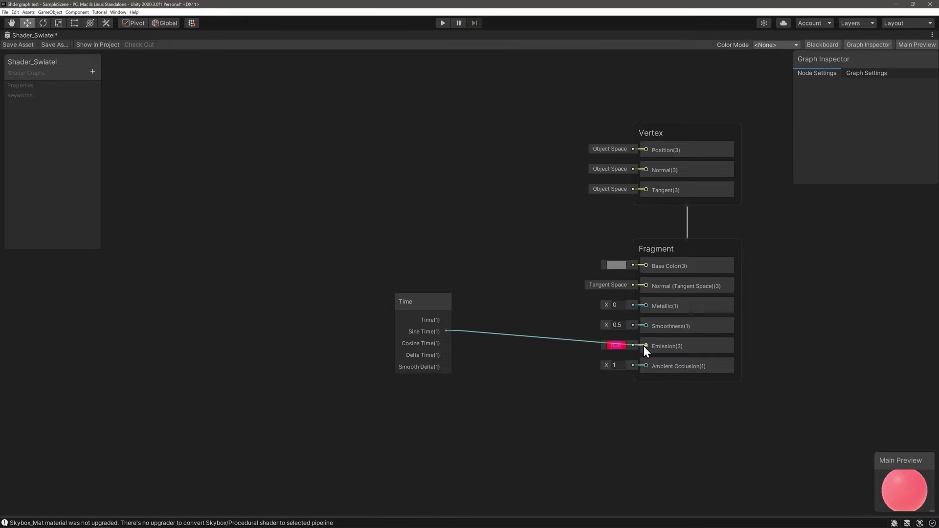
pyautogui.moveTo(876, 454); pyautogui.dragTo(784, 347)
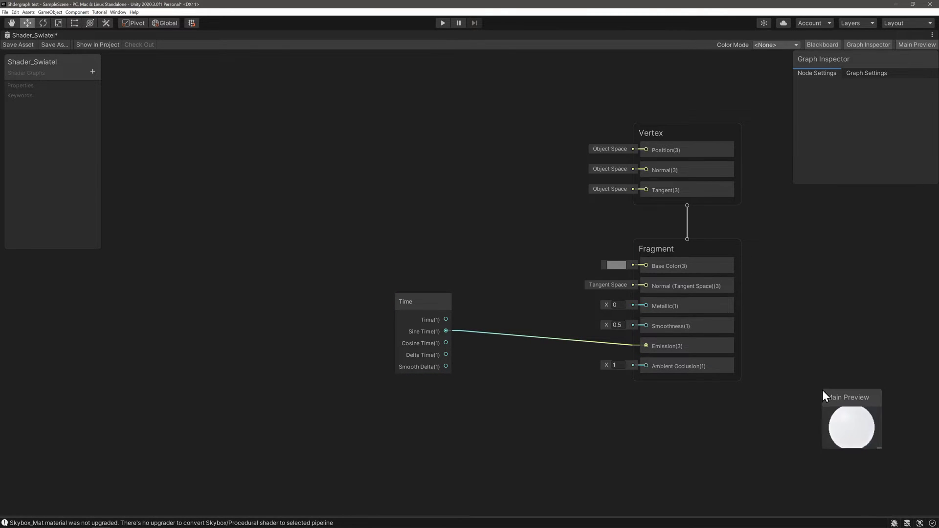
pyautogui.moveTo(842, 404); pyautogui.dragTo(934, 499)
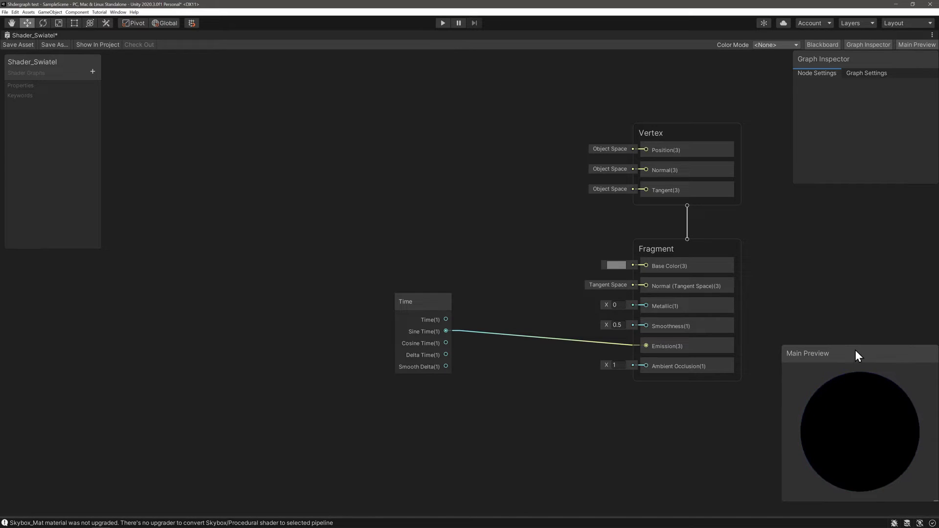
pyautogui.moveTo(854, 350); pyautogui.dragTo(860, 361)
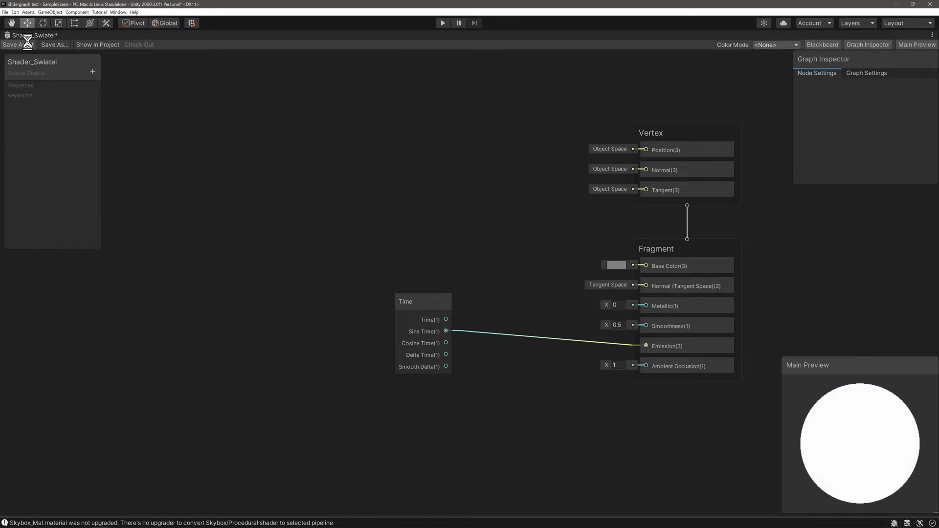
pyautogui.rightClick(42, 32)
pyautogui.click(62, 35)
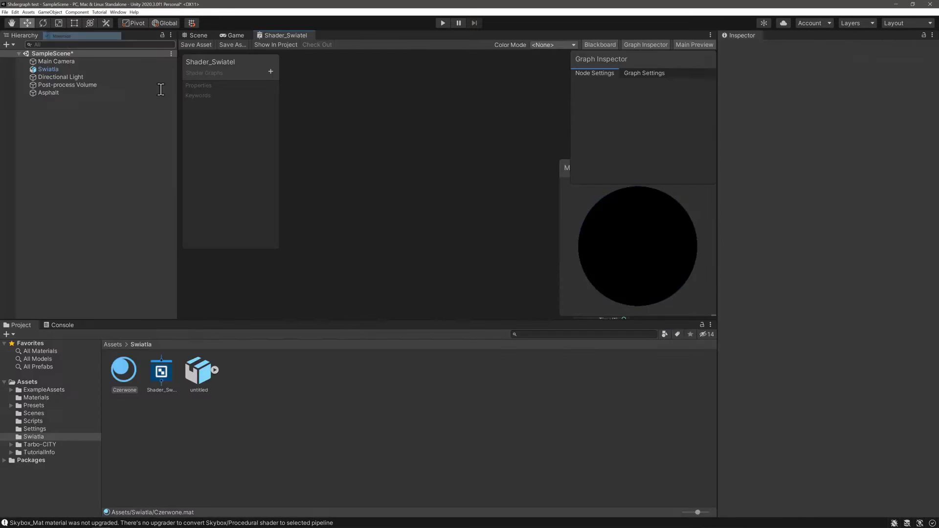
pyautogui.click(194, 35)
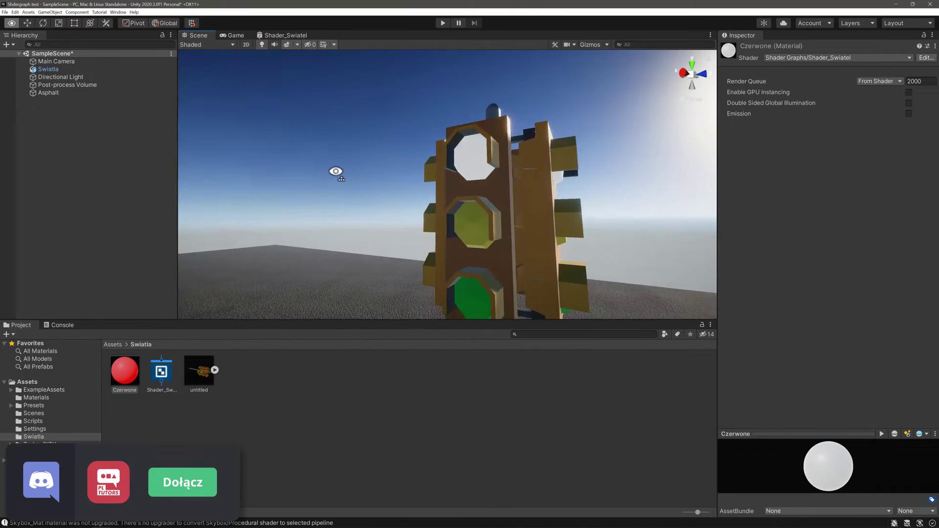
pyautogui.moveTo(335, 171); pyautogui.dragTo(363, 152, button='right')
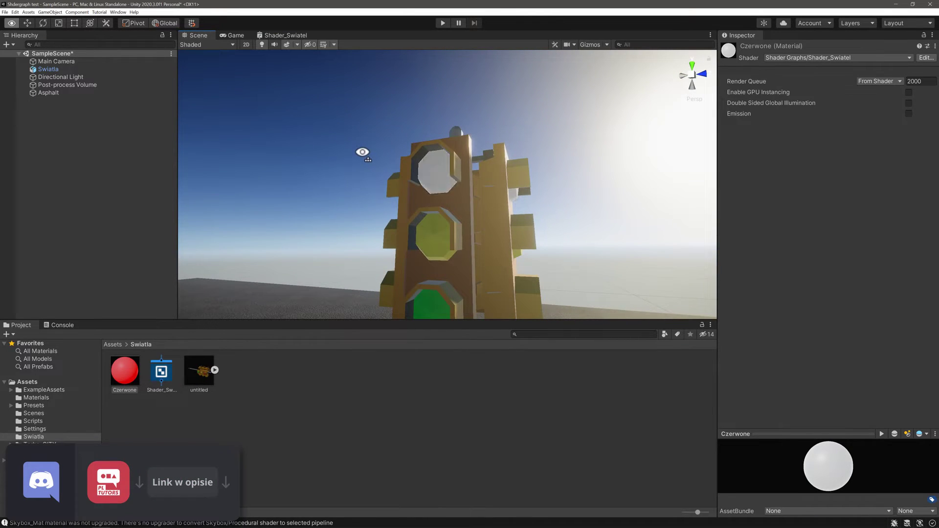
pyautogui.press('w')
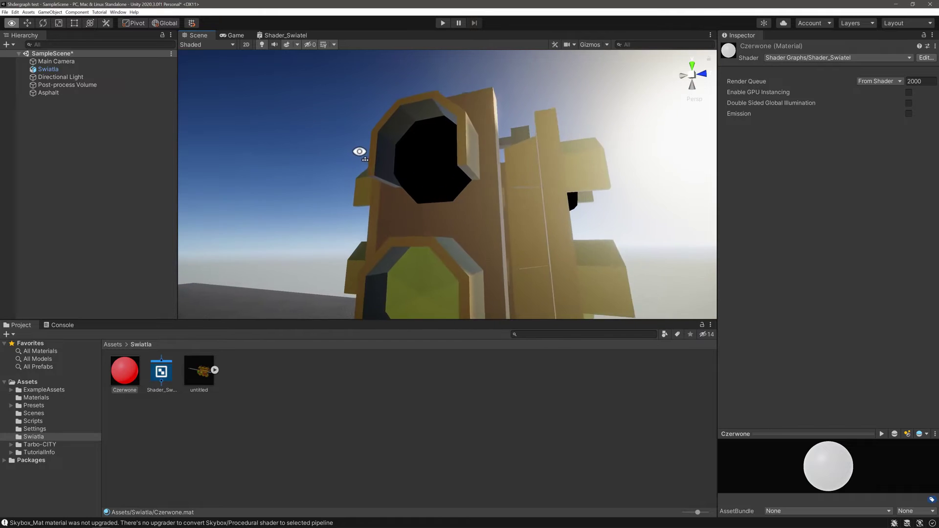
pyautogui.moveTo(359, 151); pyautogui.dragTo(351, 150, button='right')
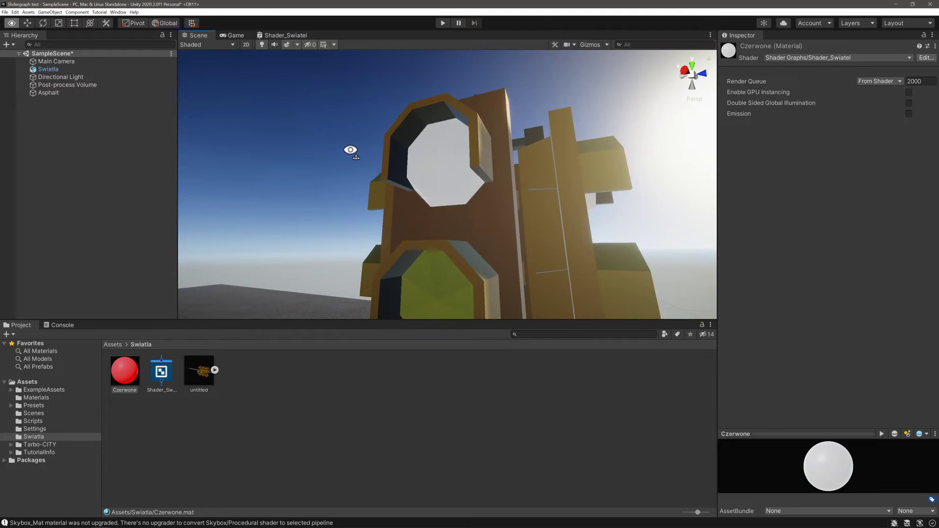
pyautogui.click(276, 34)
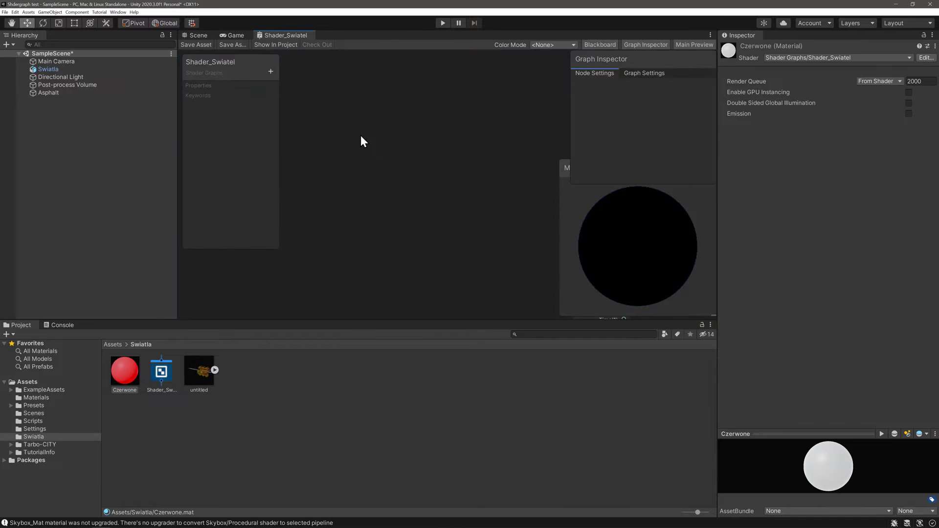
# - Add a Color node beside the Time node and set it to pure red FF0000
pyautogui.rightClick(273, 35)
pyautogui.click(281, 39)
pyautogui.click(336, 224)
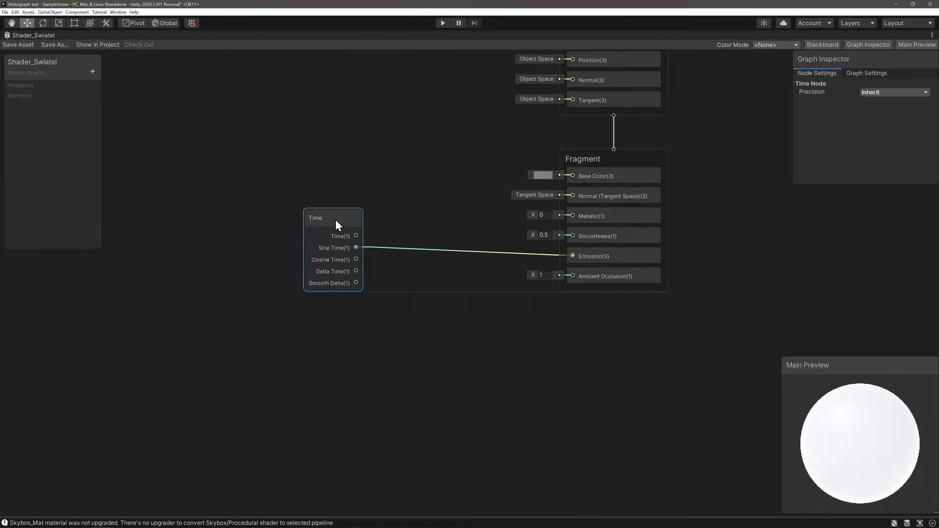
pyautogui.moveTo(336, 221); pyautogui.dragTo(201, 228)
pyautogui.rightClick(322, 286)
pyautogui.click(338, 290)
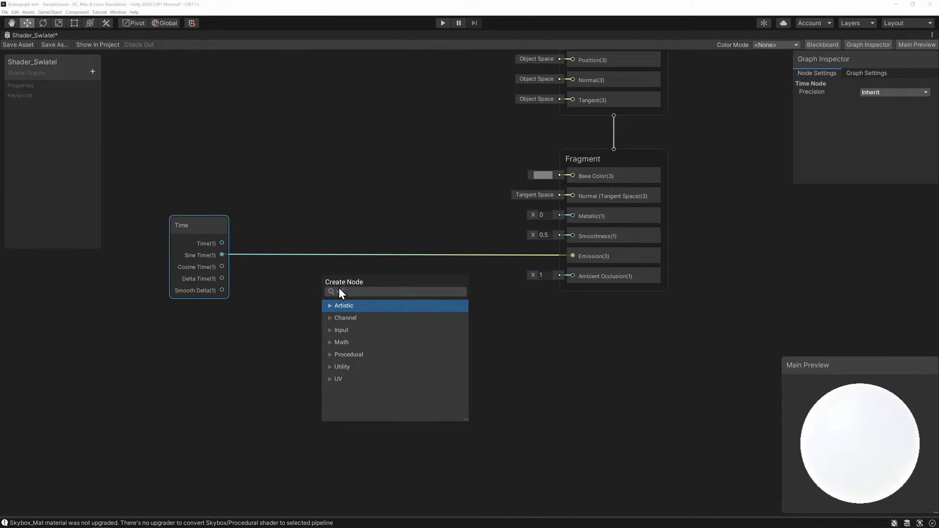
pyautogui.write('color')
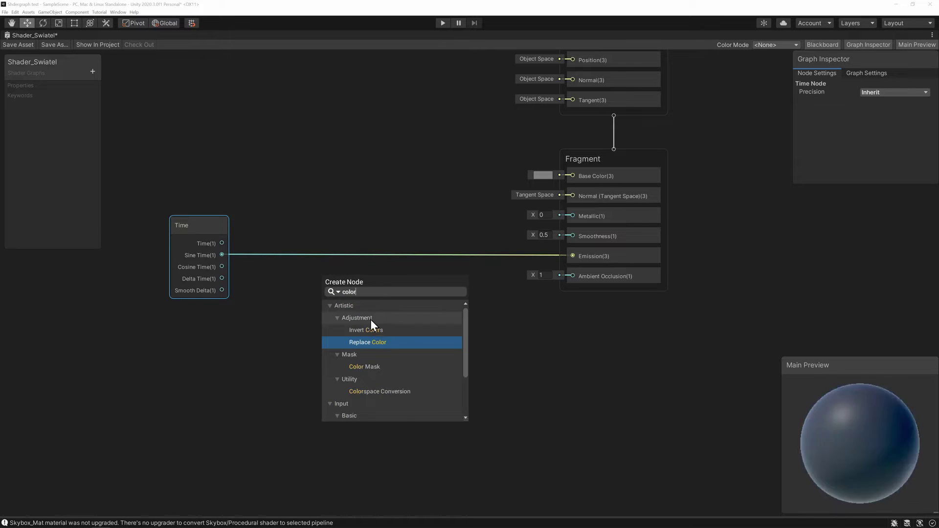
pyautogui.scroll(-3, 376, 366)
pyautogui.click(374, 367)
pyautogui.moveTo(380, 309)
pyautogui.mouseDown()
pyautogui.moveTo(228, 330)
pyautogui.moveTo(225, 319)
pyautogui.mouseUp()
pyautogui.click(234, 352)
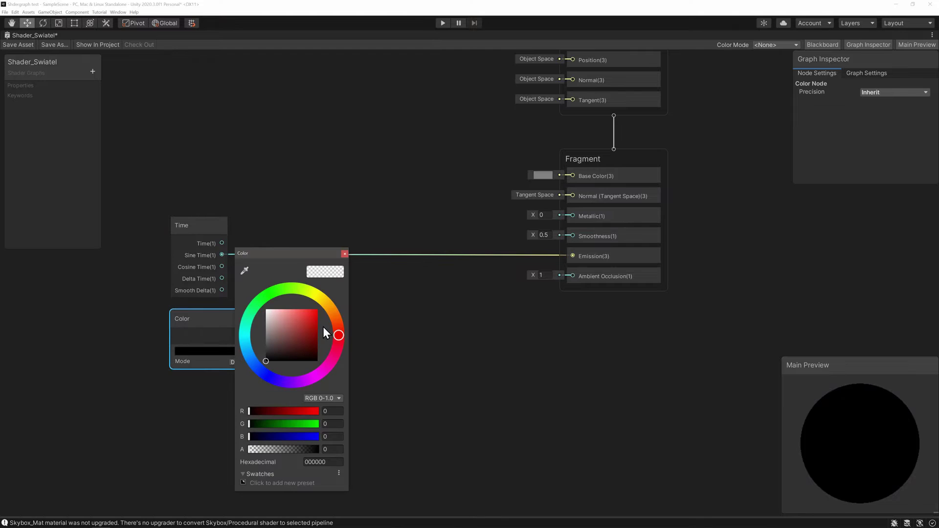
pyautogui.moveTo(309, 327); pyautogui.dragTo(333, 301)
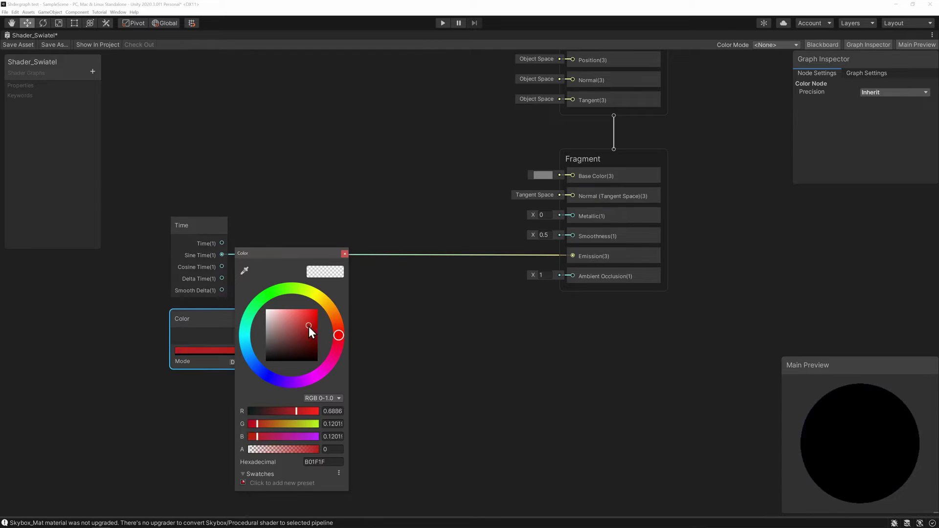
pyautogui.click(347, 263)
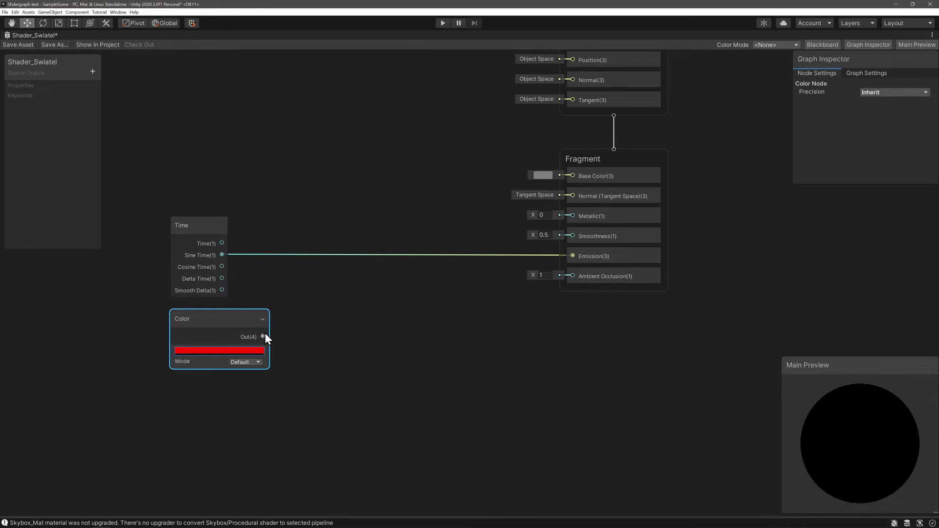
# - Multiply the red Color by Sine Time and feed the Multiply output into Emission
pyautogui.moveTo(263, 337); pyautogui.dragTo(335, 269)
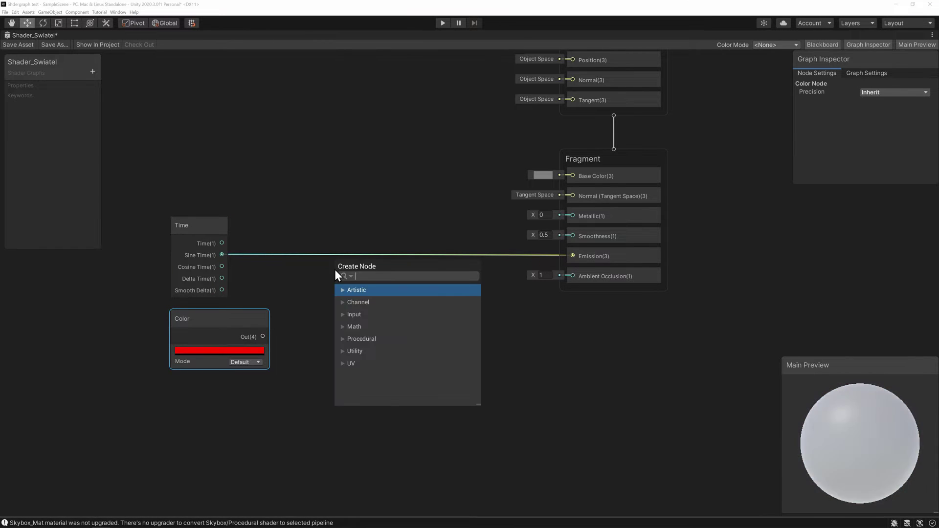
pyautogui.write('multipl')
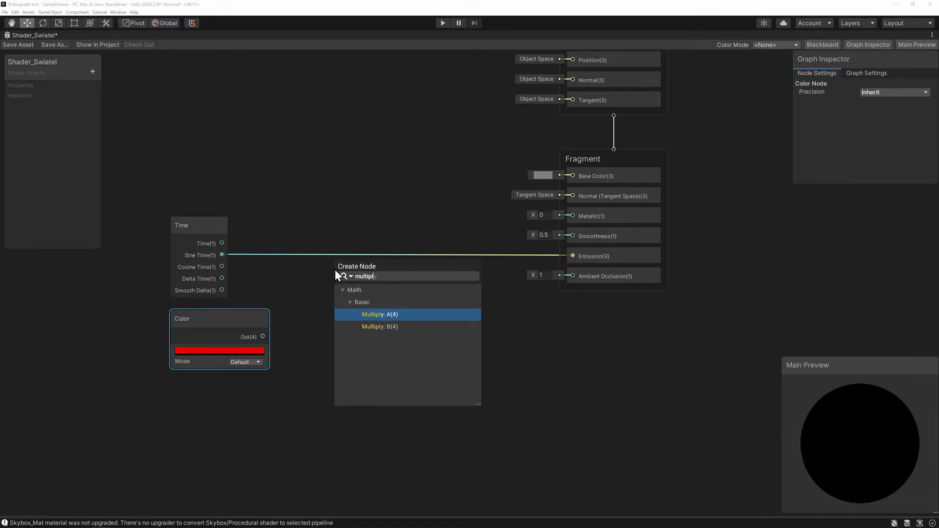
pyautogui.press('Return')
pyautogui.moveTo(222, 254)
pyautogui.mouseDown()
pyautogui.moveTo(341, 289)
pyautogui.moveTo(389, 262)
pyautogui.moveTo(570, 264)
pyautogui.mouseUp()
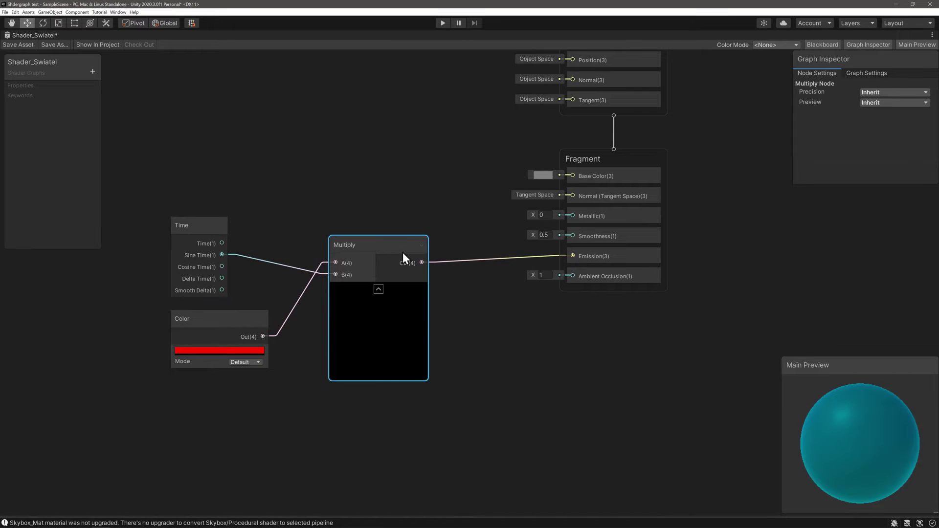
pyautogui.moveTo(391, 252); pyautogui.dragTo(391, 240)
pyautogui.click(410, 204)
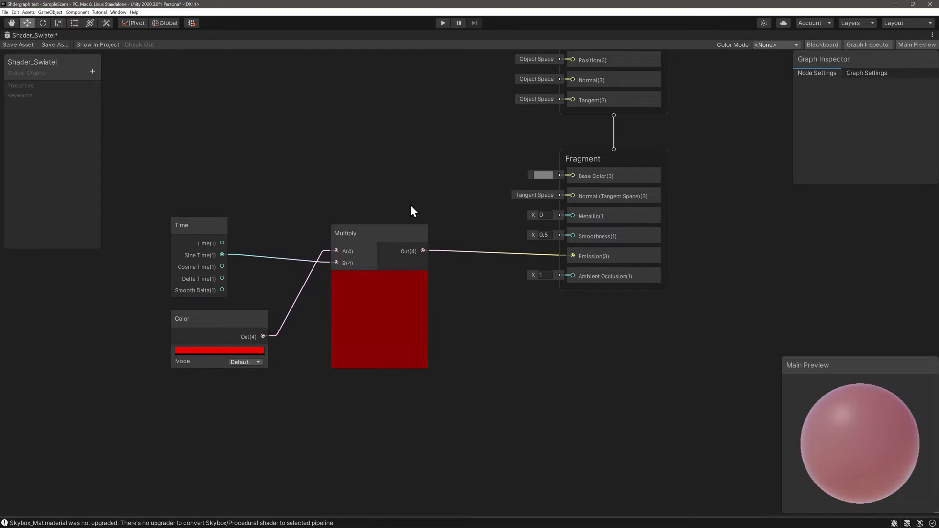
# - Un-maximize the graph, orbit the scene to view the pulsing red lamp, then reopen the graph
pyautogui.rightClick(30, 34)
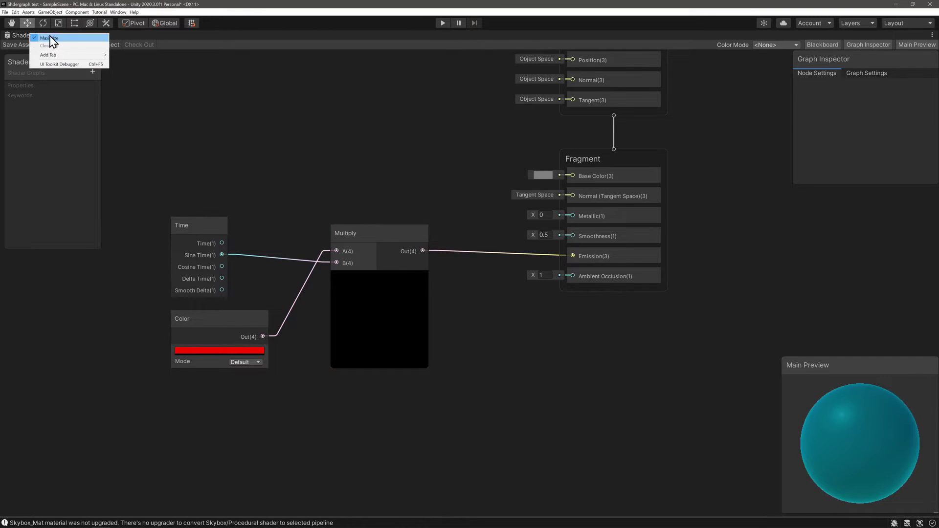
pyautogui.click(57, 38)
pyautogui.keyDown('alt'); pyautogui.moveTo(352, 183); pyautogui.dragTo(319, 184); pyautogui.keyUp('alt')
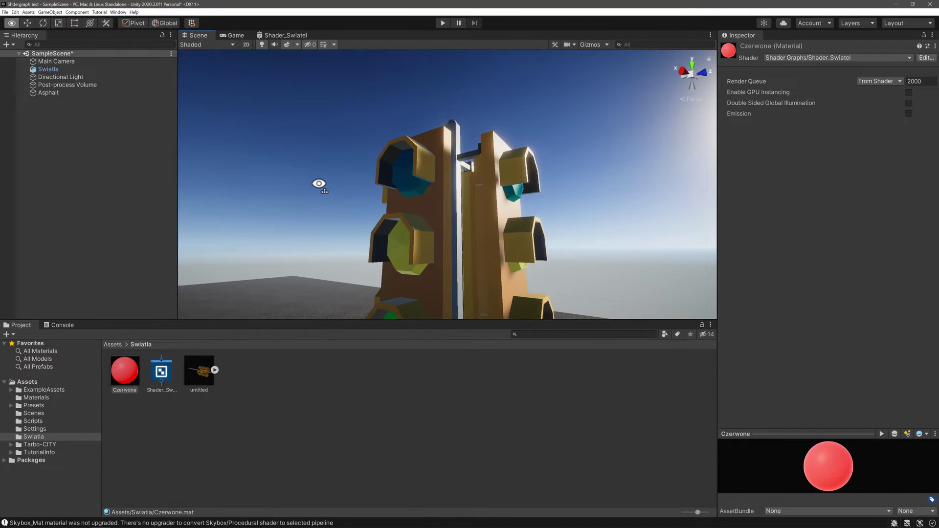
pyautogui.keyDown('alt'); pyautogui.moveTo(319, 184); pyautogui.dragTo(331, 180); pyautogui.keyUp('alt')
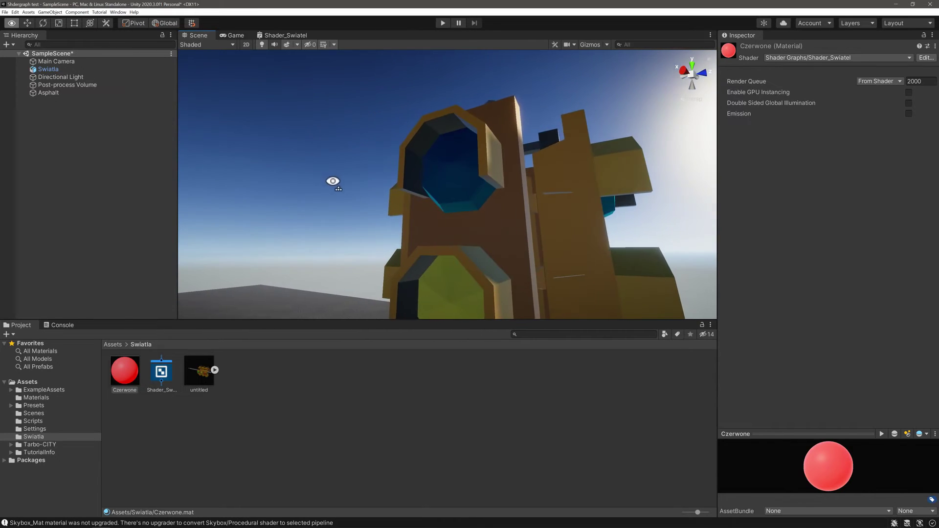
pyautogui.click(291, 36)
pyautogui.moveTo(433, 246); pyautogui.dragTo(394, 138, button='middle')
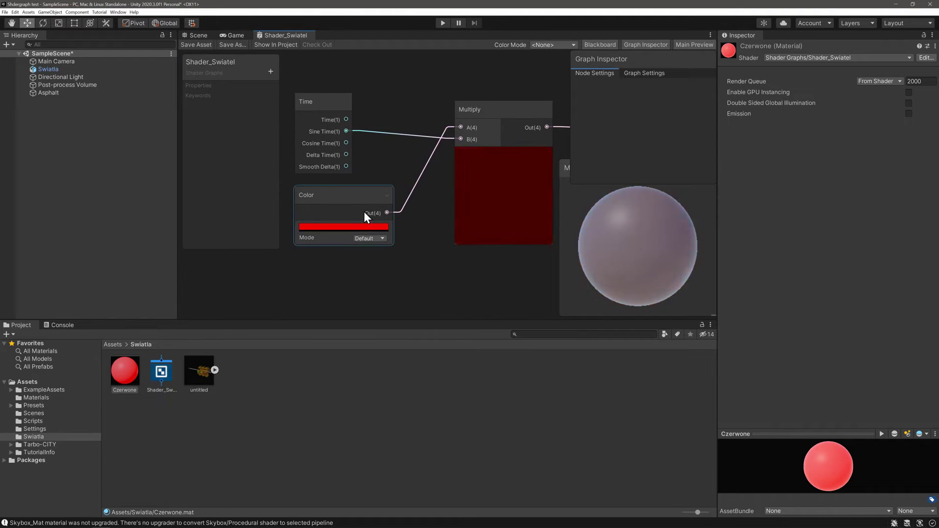
# - Switch the Color node to HDR mode and raise its intensity to about 3.7
pyautogui.click(365, 213)
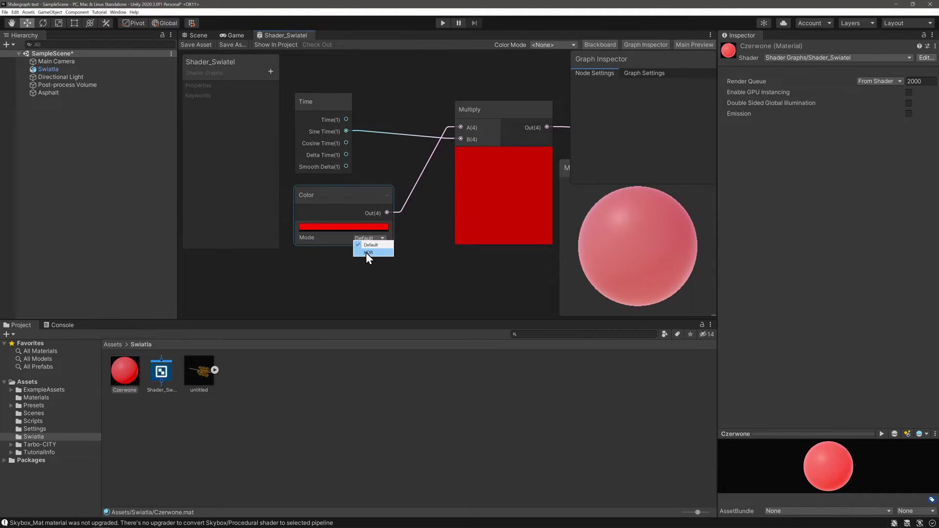
pyautogui.click(366, 253)
pyautogui.click(359, 228)
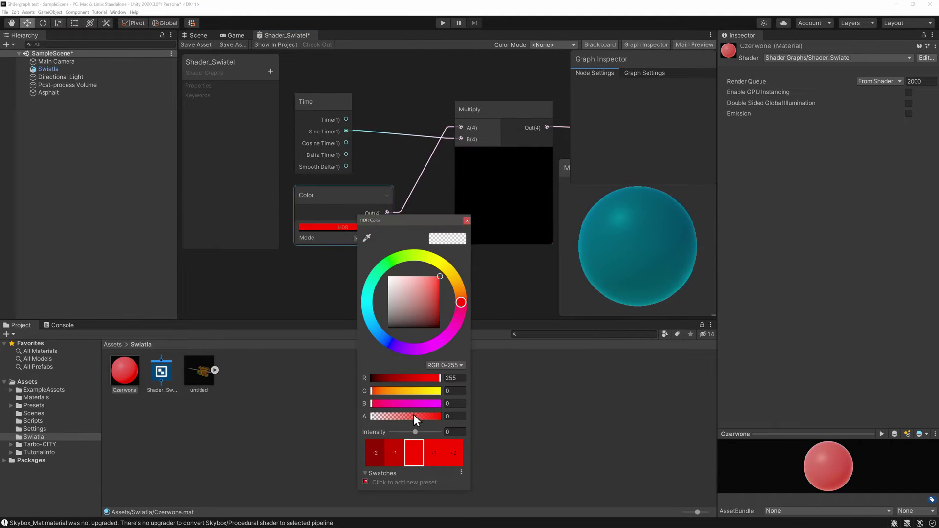
pyautogui.moveTo(420, 433); pyautogui.dragTo(424, 432)
pyautogui.click(465, 221)
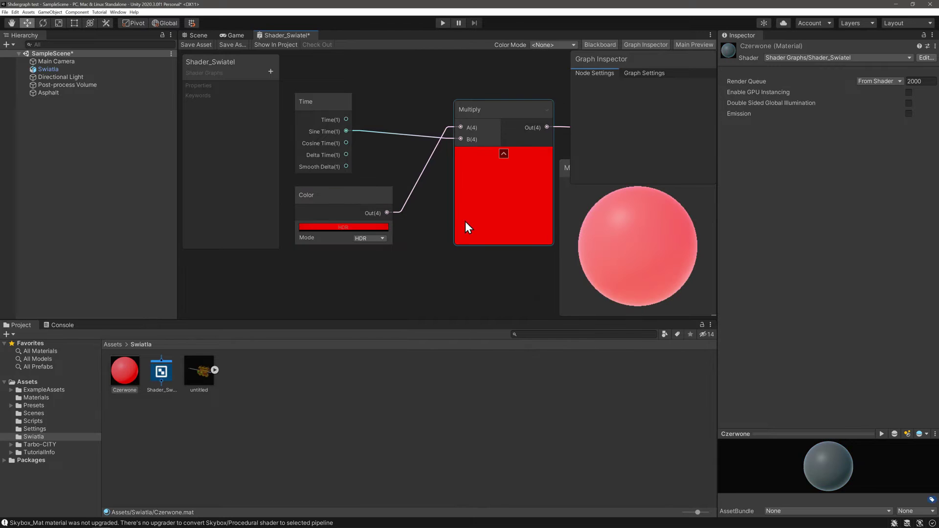
# - Inspect the brightly glowing red lamp in the Scene view, then return to the graph
pyautogui.click(197, 36)
pyautogui.press('alt')
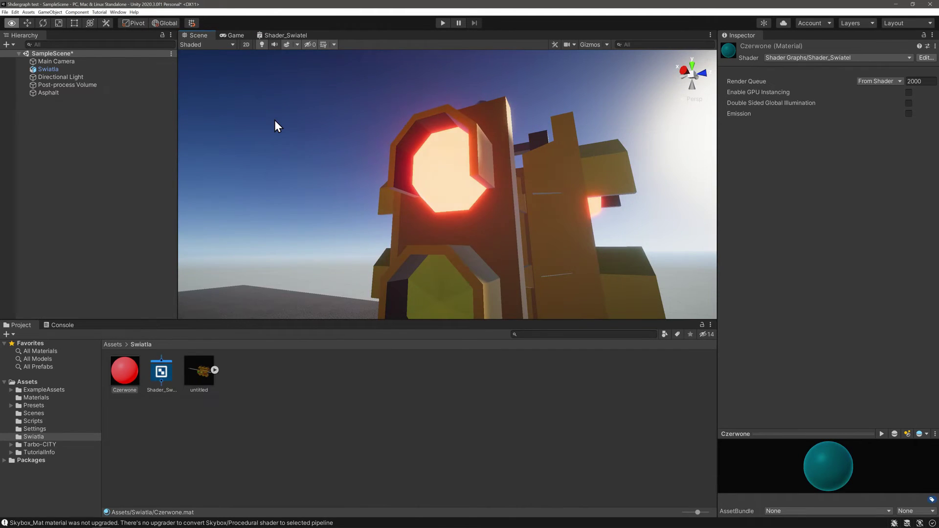
pyautogui.scroll(-5, 275, 120)
pyautogui.keyDown('alt'); pyautogui.moveTo(274, 121); pyautogui.dragTo(268, 125); pyautogui.keyUp('alt')
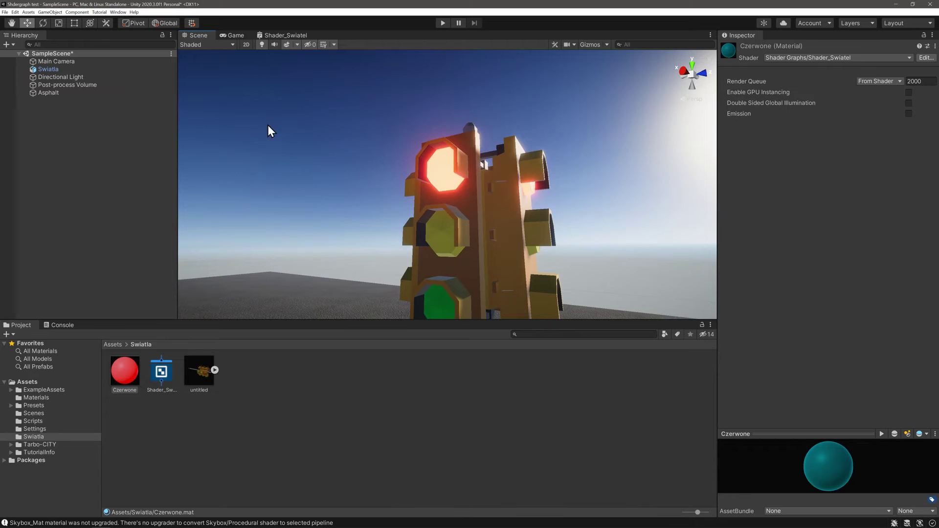
pyautogui.click(277, 37)
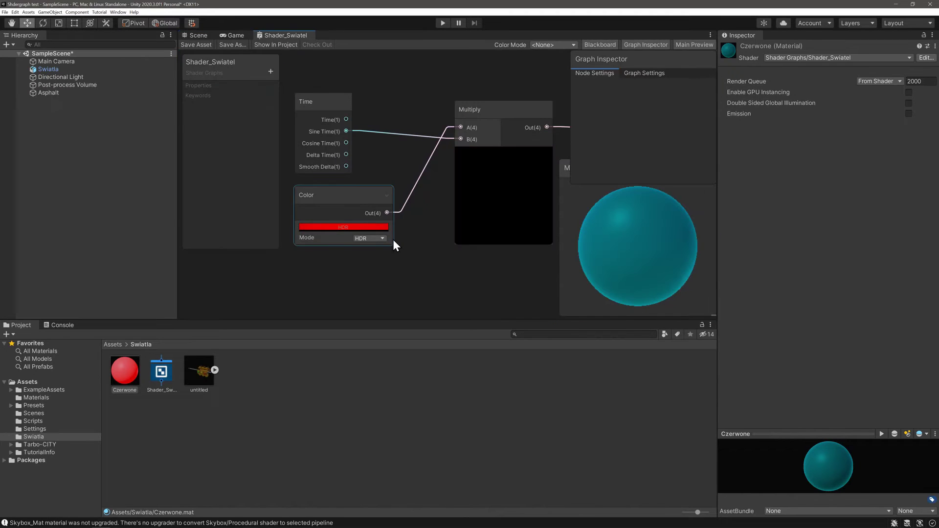
# - Maximize the Shader Graph window and shift the Time, Color and Multiply nodes left
pyautogui.rightClick(284, 37)
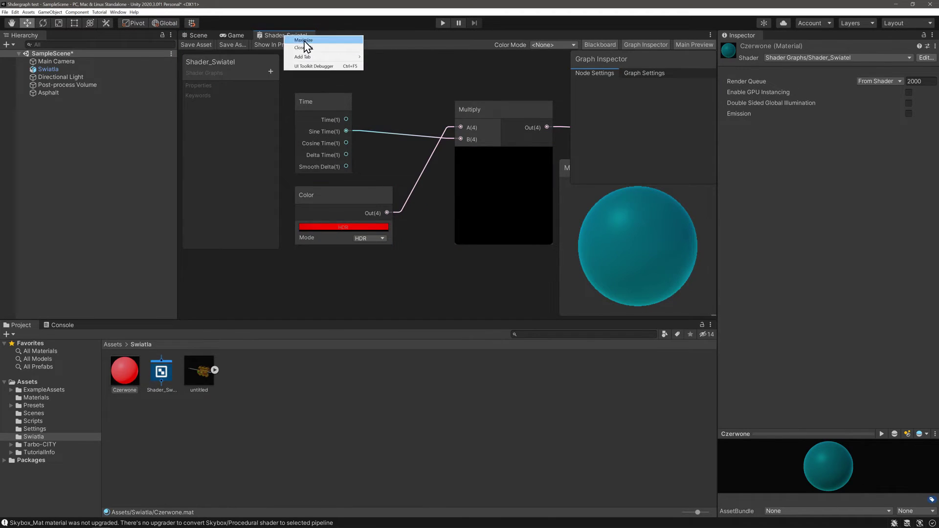
pyautogui.click(300, 43)
pyautogui.moveTo(396, 205); pyautogui.dragTo(557, 344, button='middle')
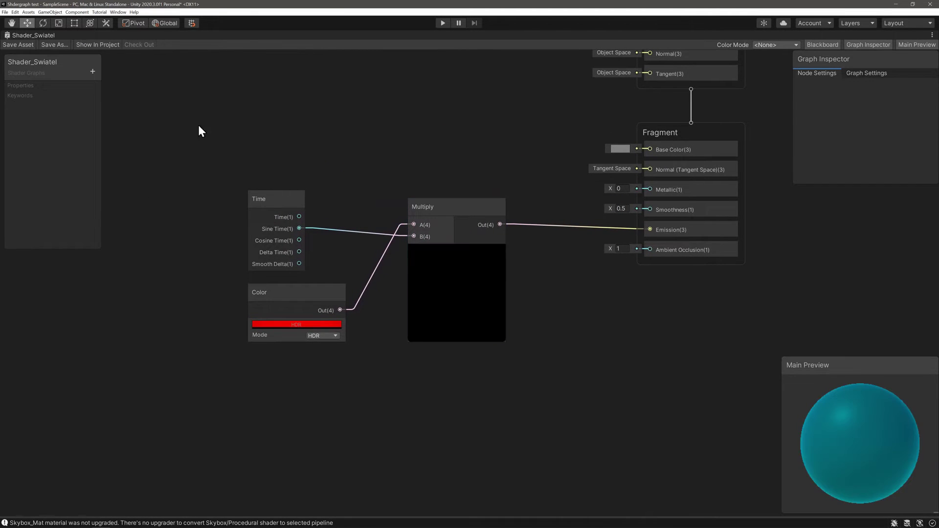
pyautogui.moveTo(467, 306); pyautogui.dragTo(318, 315)
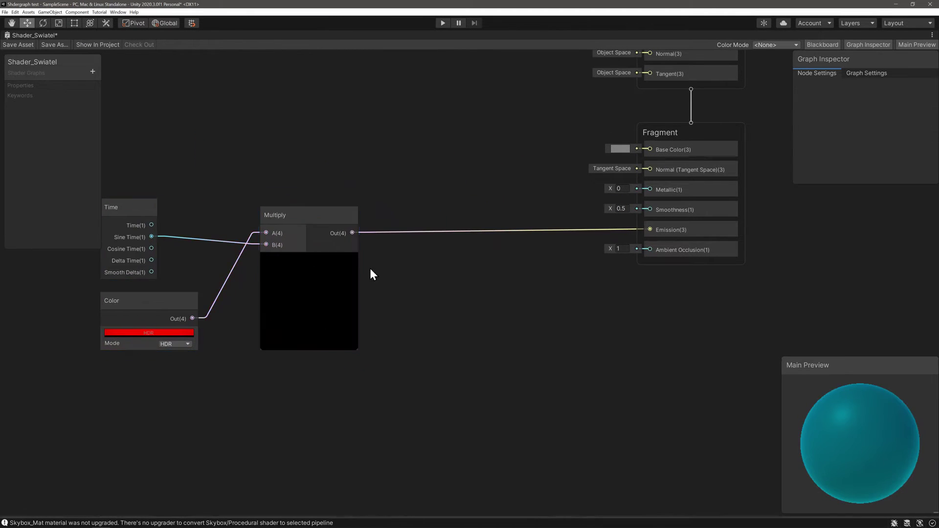
# - Insert a Clamp node after Multiply and wire its output into the Fragment Emission
pyautogui.moveTo(351, 233); pyautogui.dragTo(445, 248)
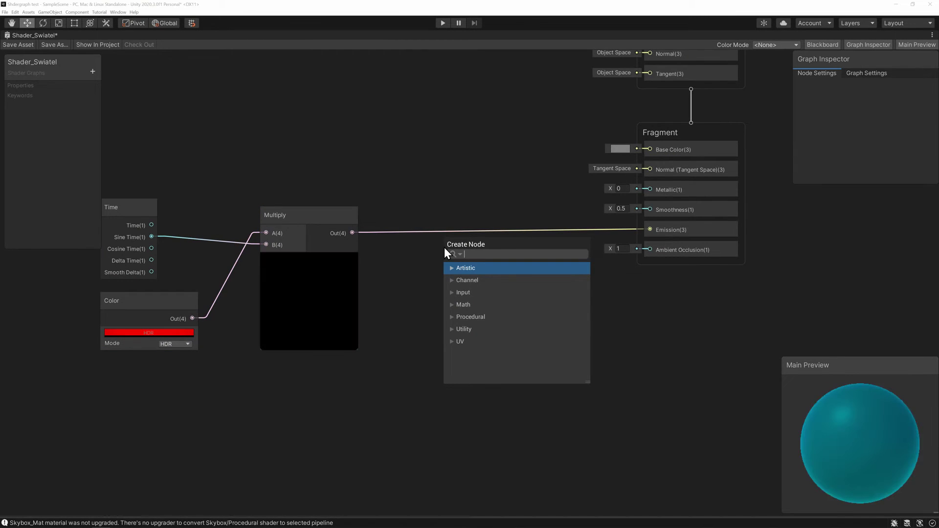
pyautogui.write('clam')
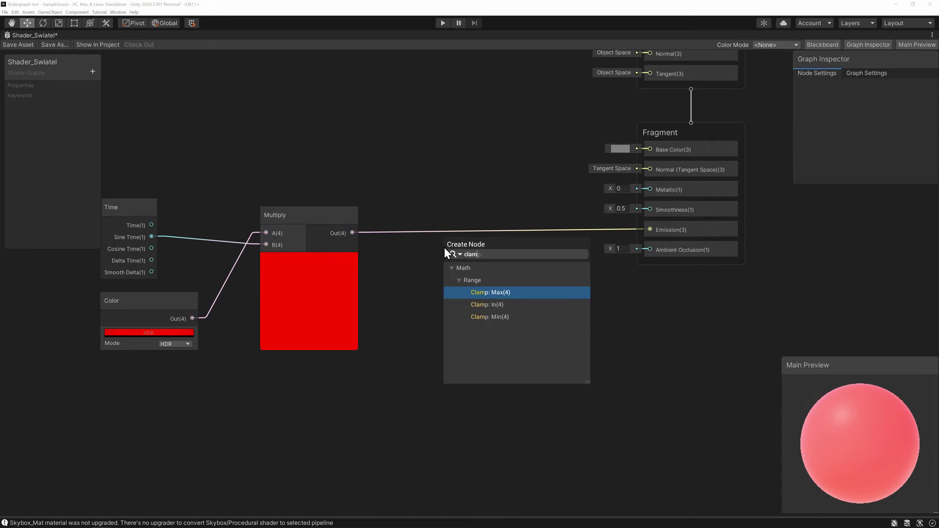
pyautogui.press('Down')
pyautogui.press('Return')
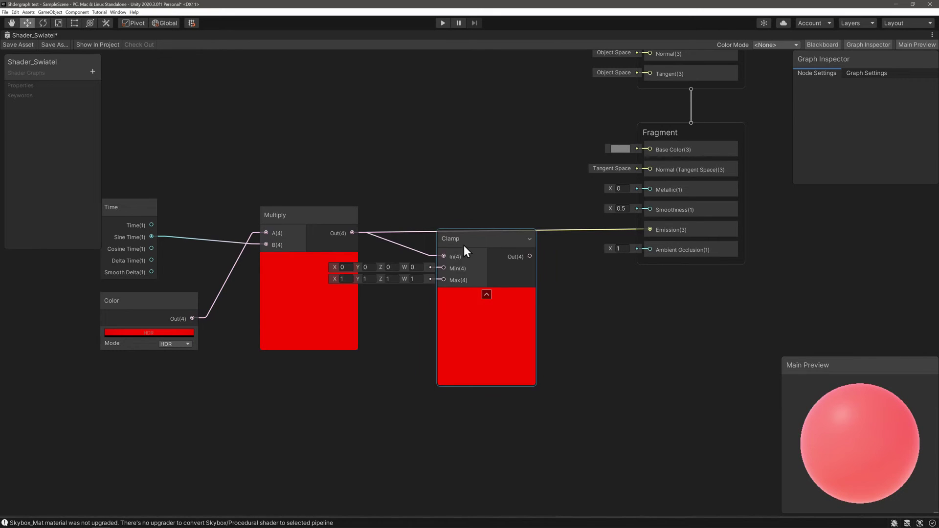
pyautogui.moveTo(463, 245); pyautogui.dragTo(468, 222)
pyautogui.moveTo(535, 233); pyautogui.dragTo(568, 239)
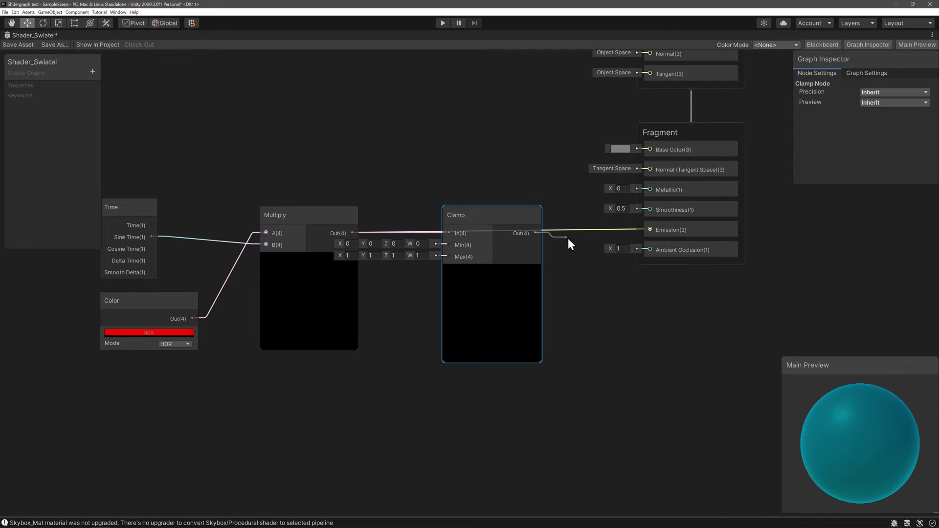
pyautogui.moveTo(648, 232); pyautogui.dragTo(649, 230)
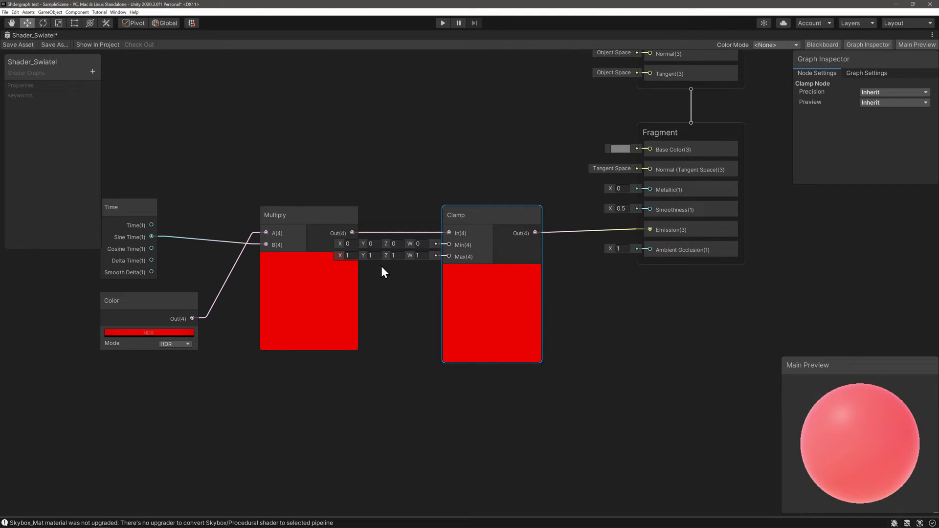
# - Set the Clamp node's Max X, Y, Z and W values to 10
pyautogui.click(348, 243)
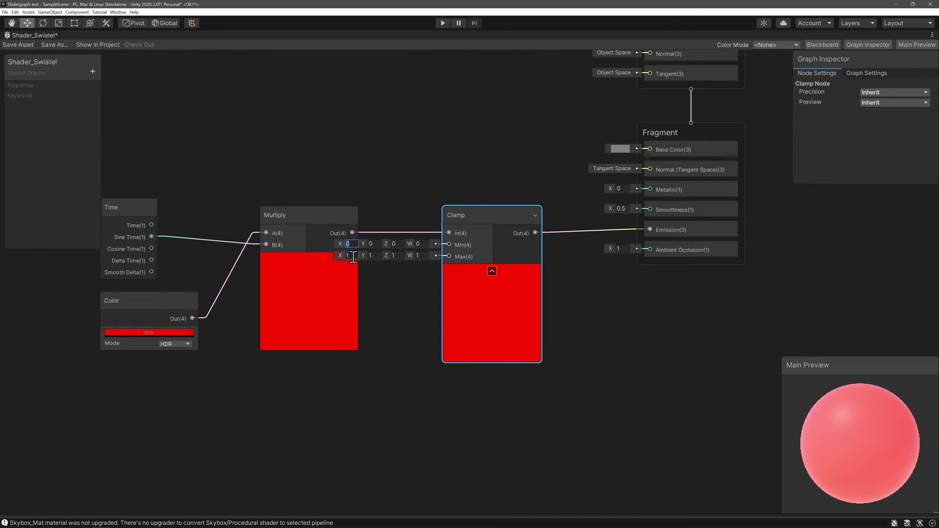
pyautogui.write('0')
pyautogui.click(378, 255)
pyautogui.write('0')
pyautogui.click(419, 255)
pyautogui.write('0')
pyautogui.click(428, 277)
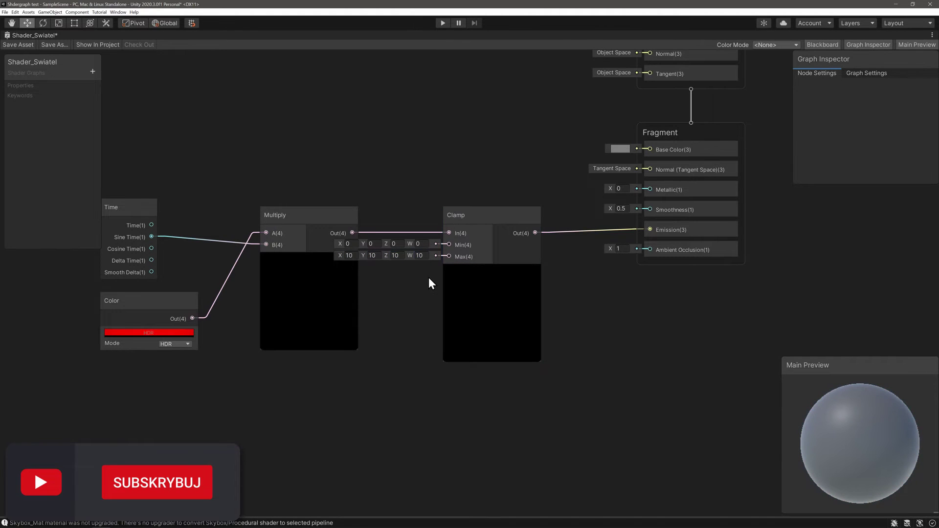
pyautogui.rightClick(32, 35)
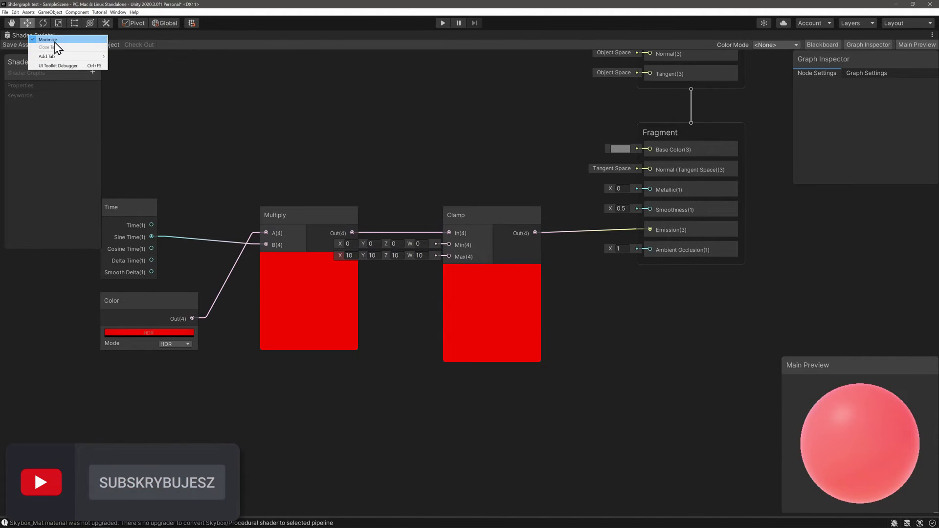
# - Restore the docked layout and inspect the traffic light in the Scene view
pyautogui.click(49, 42)
pyautogui.click(193, 37)
pyautogui.moveTo(356, 153)
pyautogui.keyDown('alt'); pyautogui.mouseDown()
pyautogui.moveTo(379, 155)
pyautogui.moveTo(348, 159)
pyautogui.mouseUp(); pyautogui.keyUp('alt')
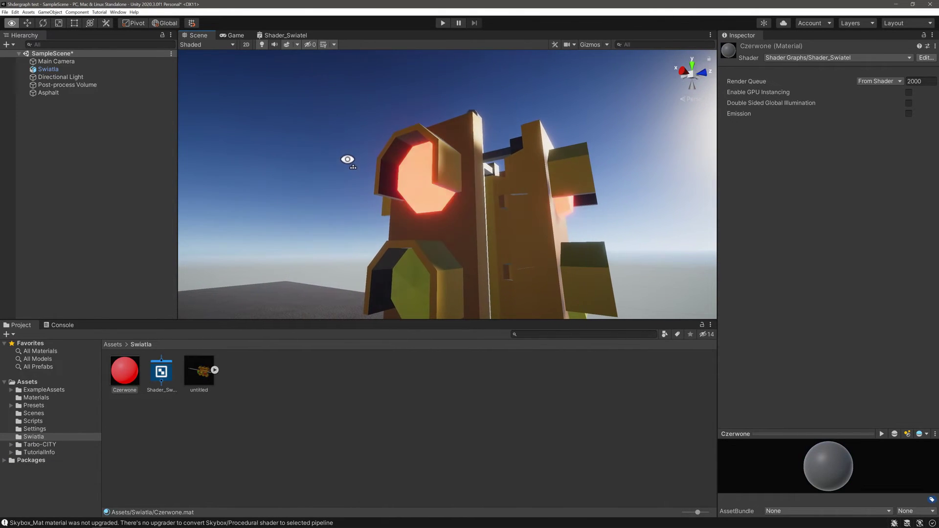
pyautogui.keyDown('alt'); pyautogui.moveTo(347, 159); pyautogui.dragTo(342, 164); pyautogui.keyUp('alt')
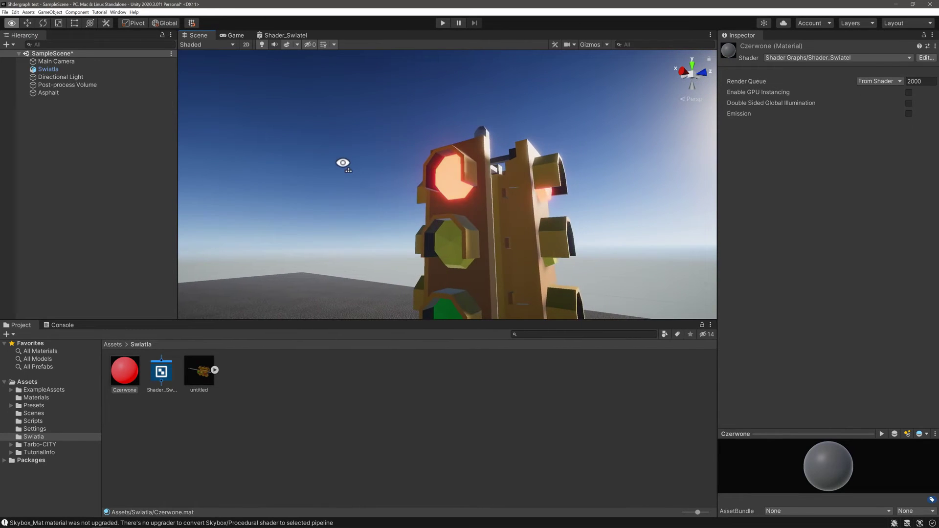
# - Set the shader graph's Base Color to bright green
pyautogui.click(281, 36)
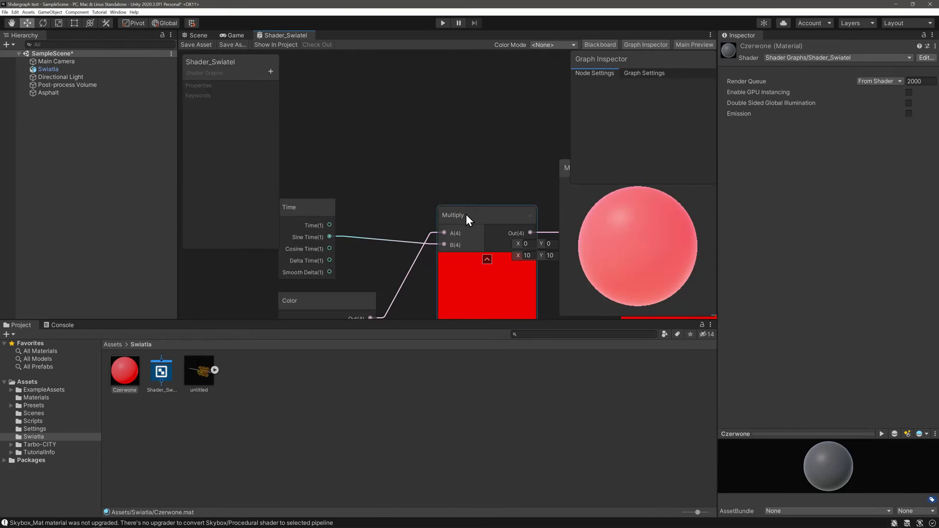
pyautogui.click(386, 150)
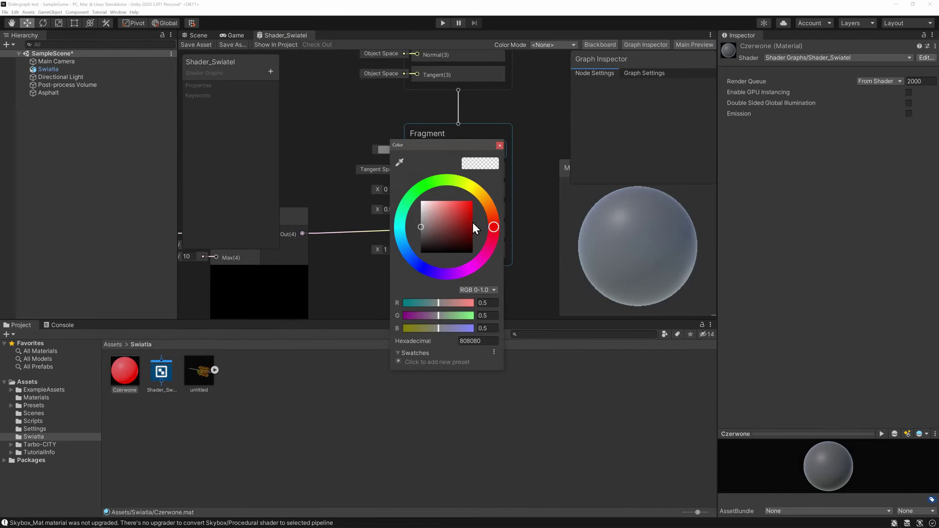
pyautogui.click(433, 180)
pyautogui.click(472, 202)
pyautogui.click(499, 145)
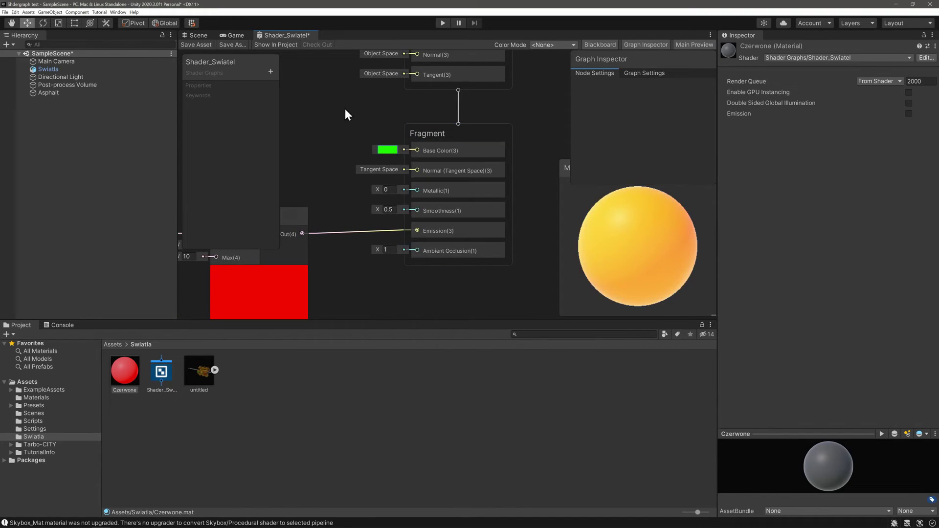
# - Save the graph, check the Scene, then set the Base Color to black
pyautogui.click(200, 47)
pyautogui.click(198, 35)
pyautogui.moveTo(418, 187)
pyautogui.keyDown('alt'); pyautogui.mouseDown()
pyautogui.moveTo(427, 190)
pyautogui.moveTo(417, 188)
pyautogui.mouseUp(); pyautogui.keyUp('alt')
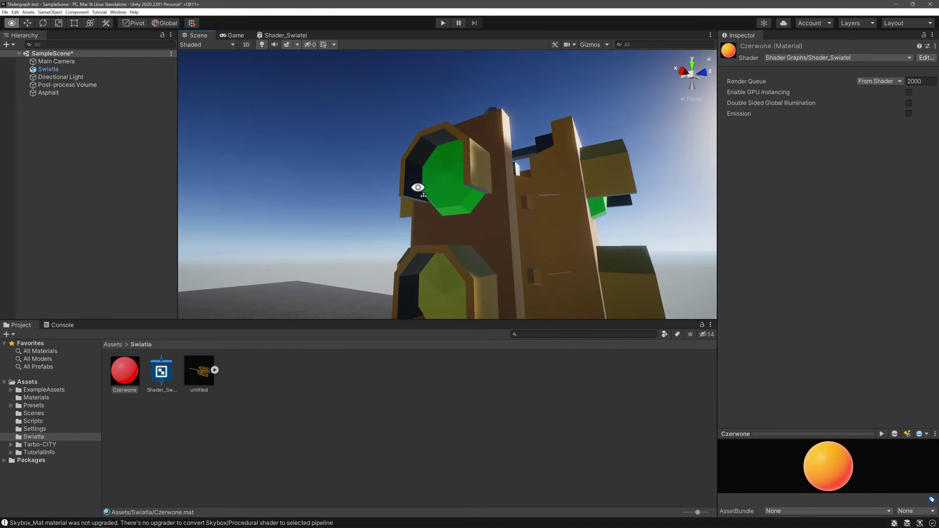
pyautogui.click(300, 35)
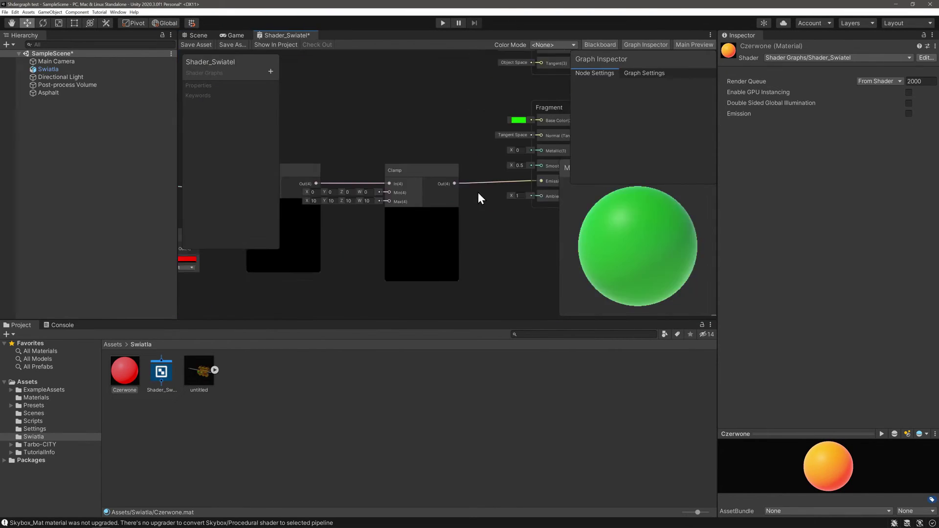
pyautogui.scroll(5, 424, 159)
pyautogui.click(423, 153)
pyautogui.moveTo(459, 215); pyautogui.dragTo(442, 269)
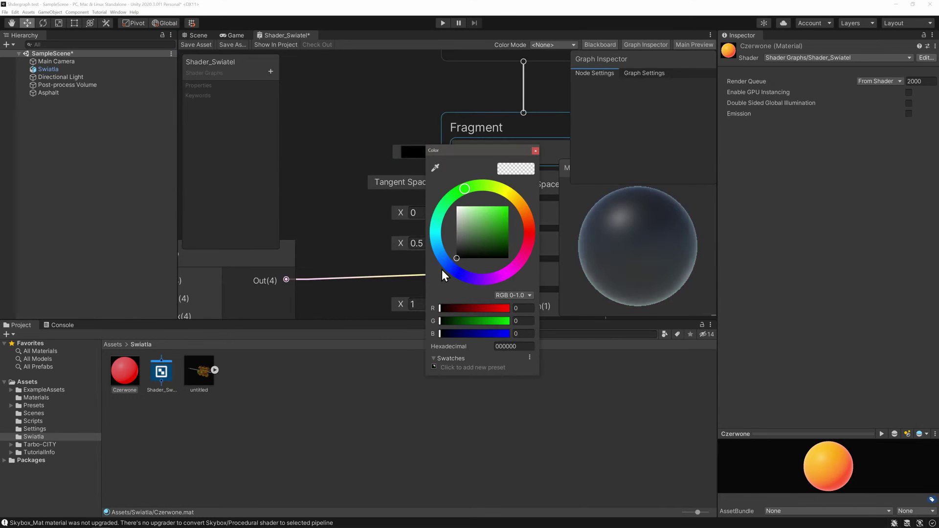
pyautogui.click(327, 181)
# - Set Smoothness to 1, save the shader, and view the red-glowing top lamp
pyautogui.moveTo(327, 180); pyautogui.dragTo(398, 122, button='middle')
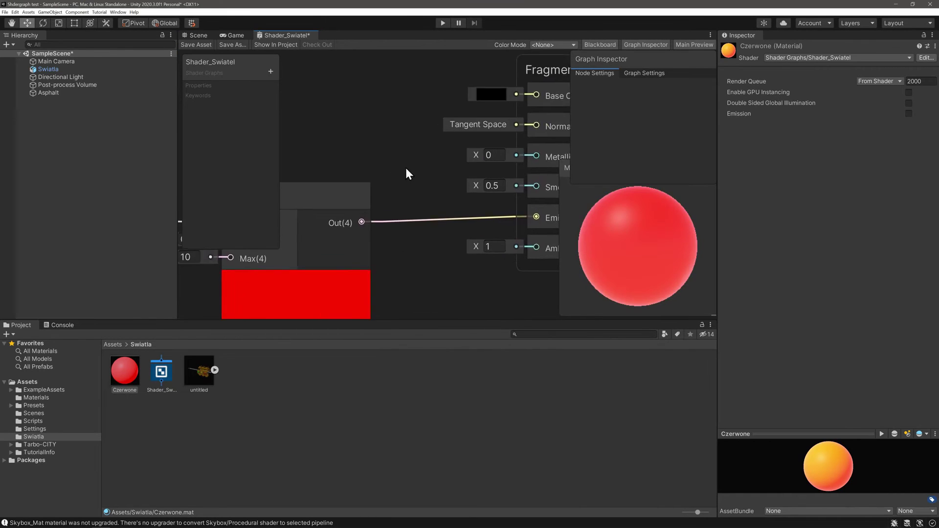
pyautogui.scroll(-2, 330, 201)
pyautogui.scroll(2, 371, 204)
pyautogui.click(366, 183)
pyautogui.write('1')
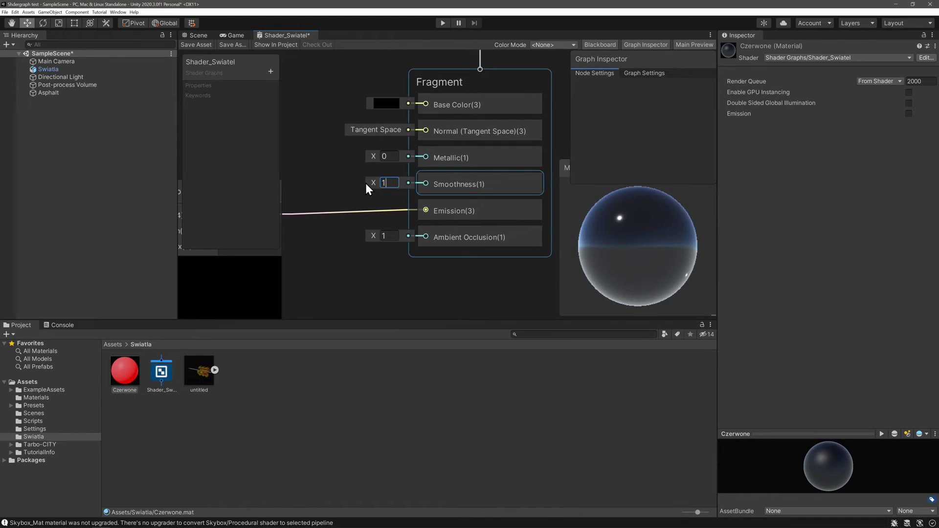
pyautogui.click(331, 190)
pyautogui.click(198, 35)
pyautogui.moveTo(367, 184)
pyautogui.mouseDown(button='right')
pyautogui.moveTo(490, 197)
pyautogui.moveTo(359, 199)
pyautogui.mouseUp(button='right')
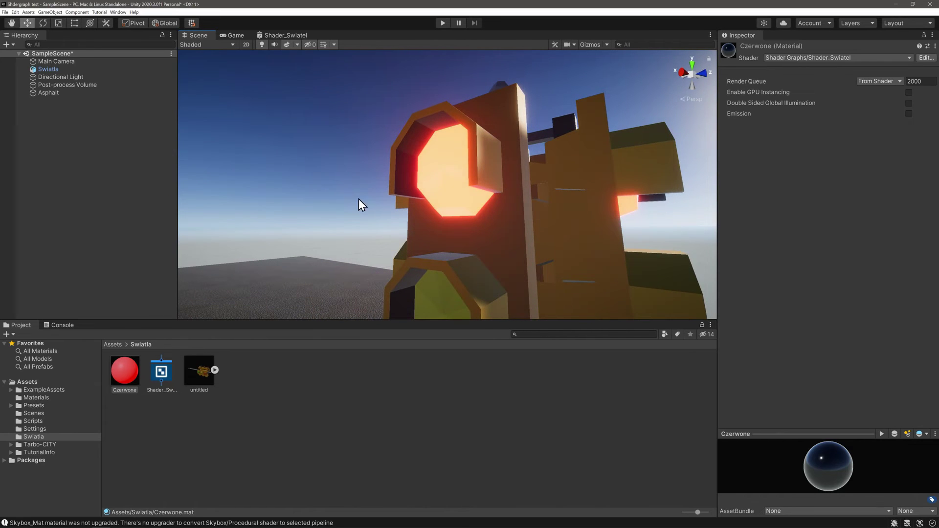
# - Reopen the shader graph maximized and bring the red Color node into view
pyautogui.click(289, 39)
pyautogui.scroll(-2, 345, 230)
pyautogui.scroll(-3, 343, 240)
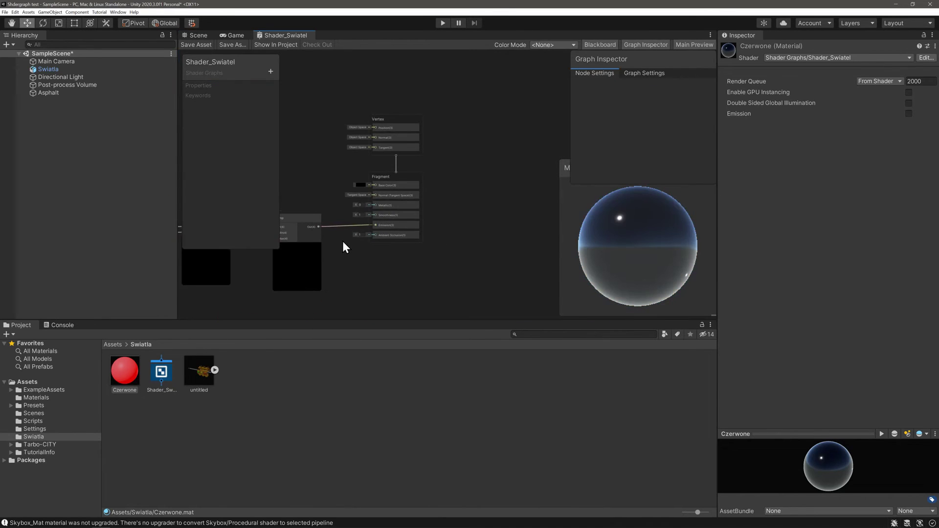
pyautogui.moveTo(343, 242); pyautogui.dragTo(389, 234, button='middle')
pyautogui.rightClick(282, 39)
pyautogui.click(296, 43)
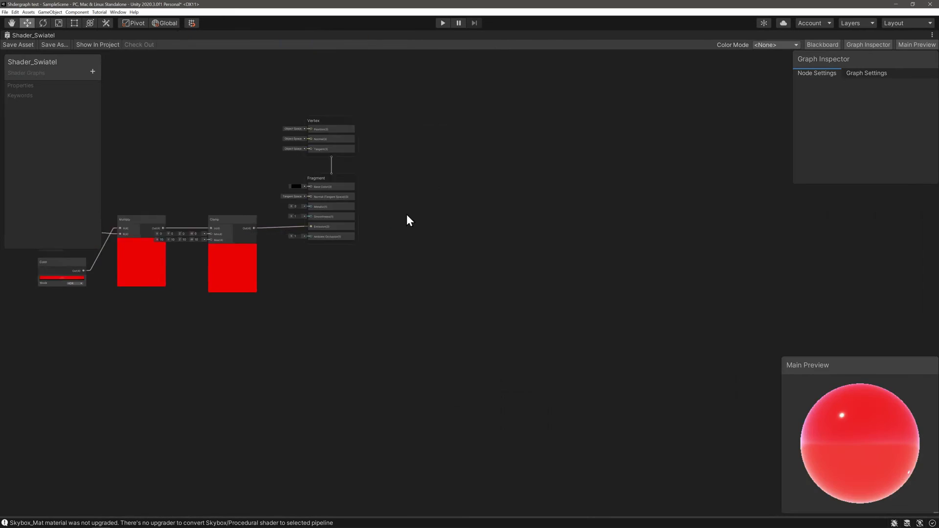
pyautogui.scroll(3, 406, 216)
pyautogui.moveTo(488, 351); pyautogui.dragTo(489, 350)
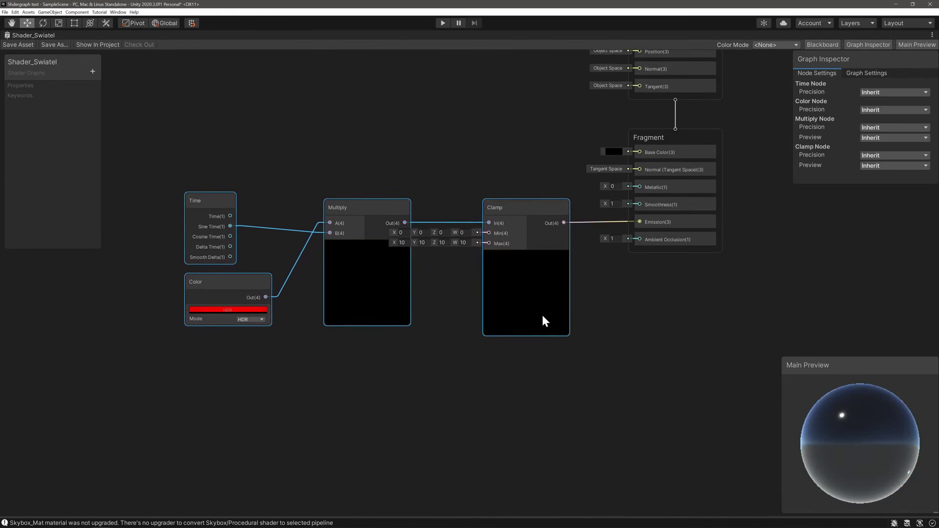
pyautogui.click(561, 360)
pyautogui.moveTo(271, 348); pyautogui.dragTo(423, 367, button='middle')
pyautogui.scroll(3, 391, 364)
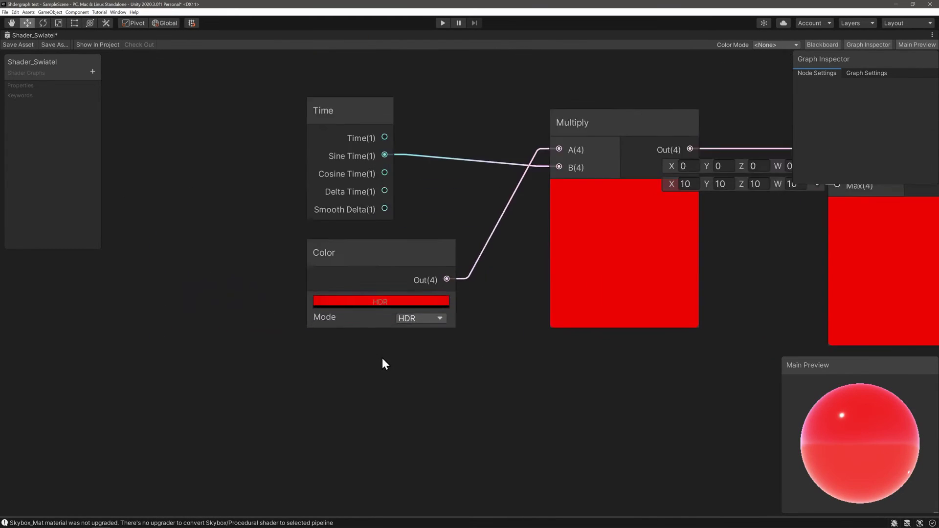
pyautogui.scroll(2, 384, 337)
# - Convert the Color node to an exposed property, save, and restore the docked layout
pyautogui.click(374, 268)
pyautogui.rightClick(373, 266)
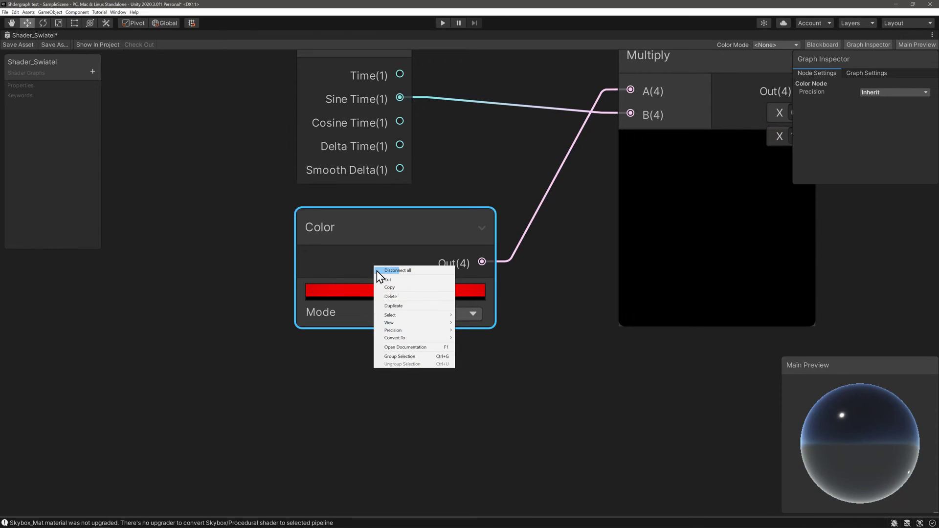
pyautogui.moveTo(404, 338)
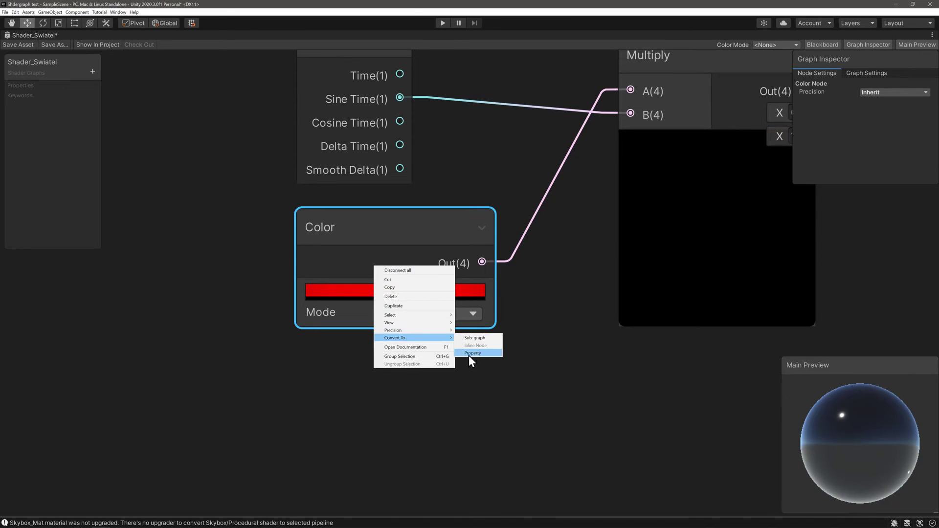
pyautogui.click(483, 356)
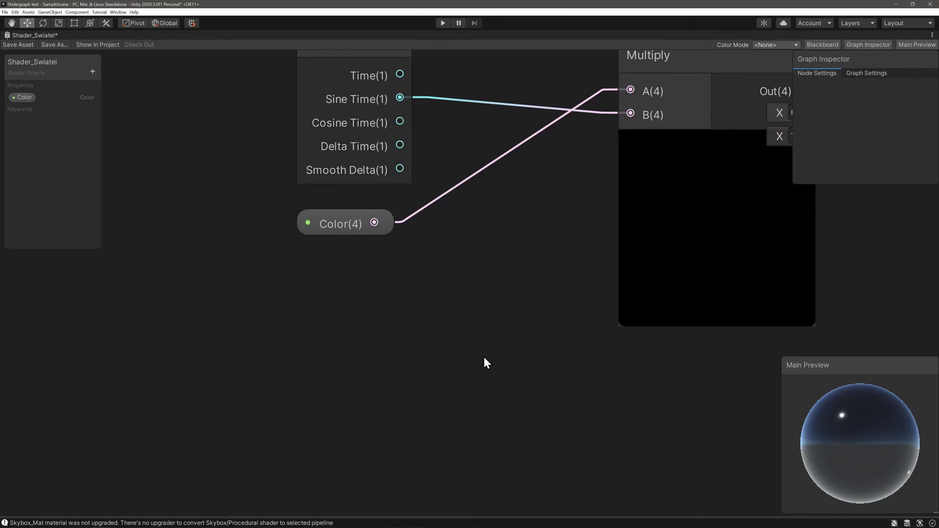
pyautogui.click(28, 96)
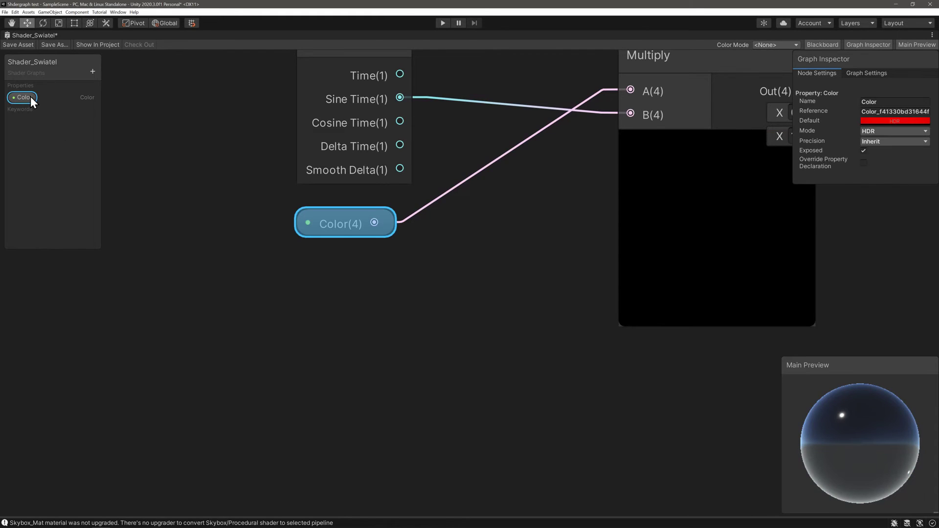
pyautogui.hotkey('ctrl', 's')
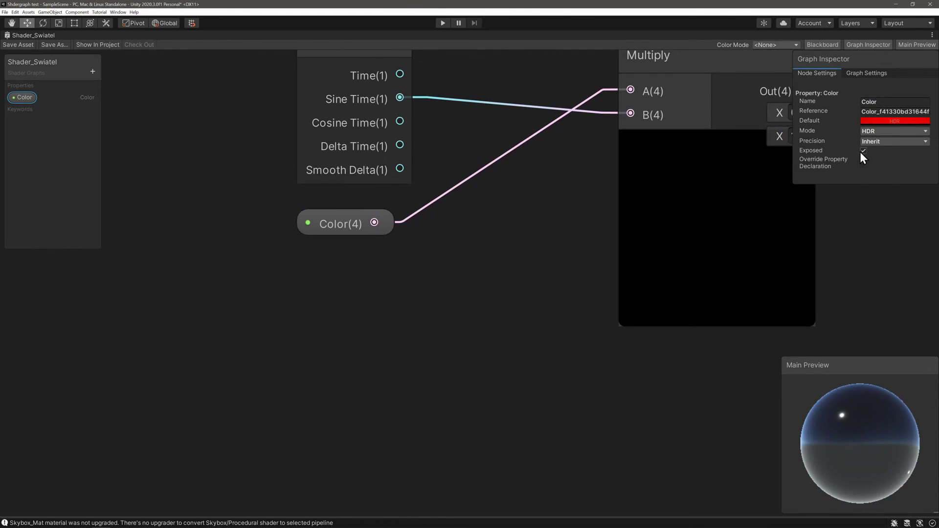
pyautogui.rightClick(34, 36)
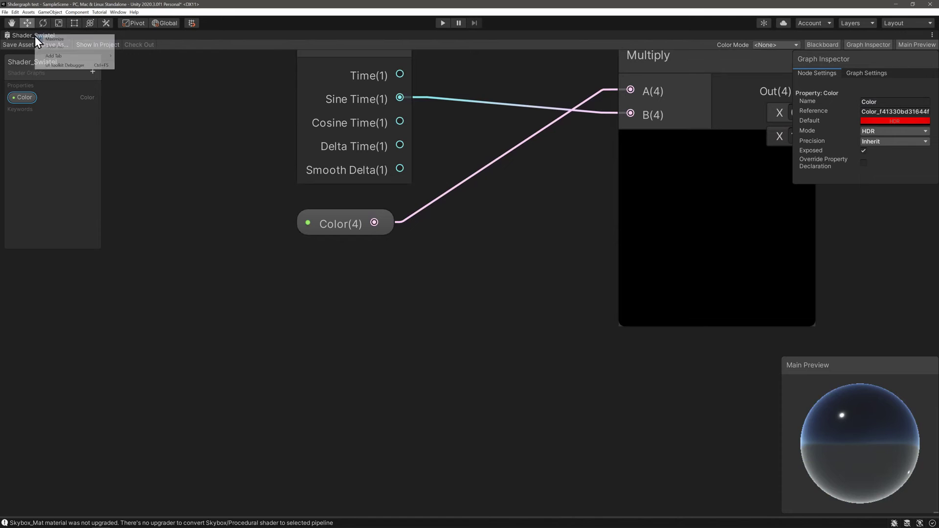
pyautogui.click(48, 40)
pyautogui.click(199, 35)
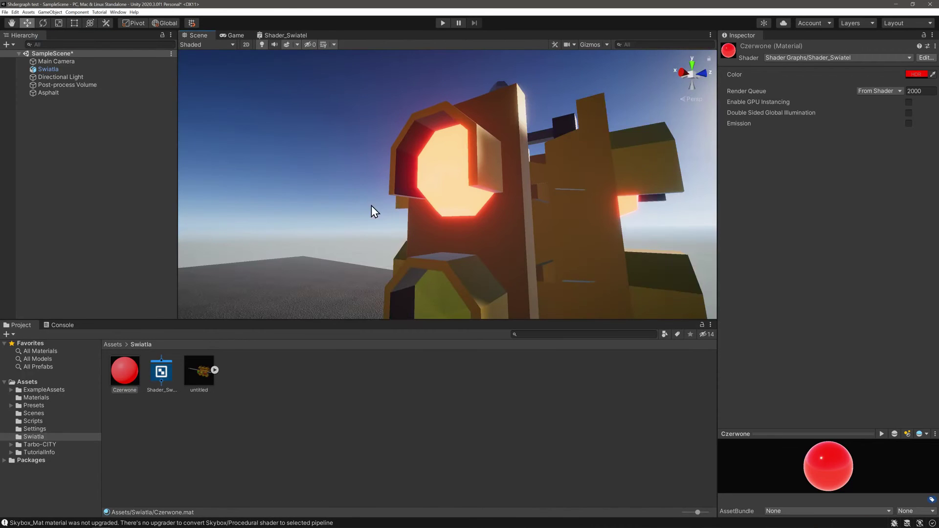
pyautogui.moveTo(371, 205); pyautogui.dragTo(407, 206, button='right')
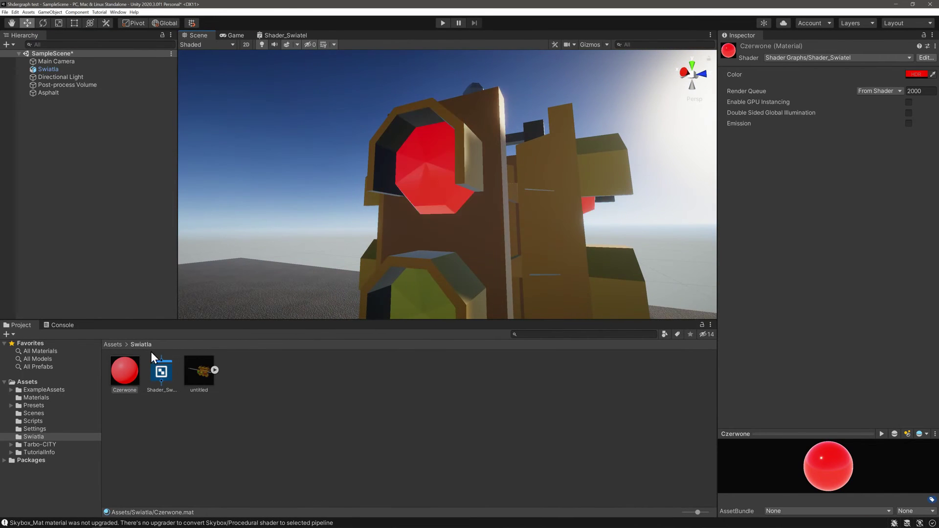
pyautogui.click(162, 372)
pyautogui.click(128, 380)
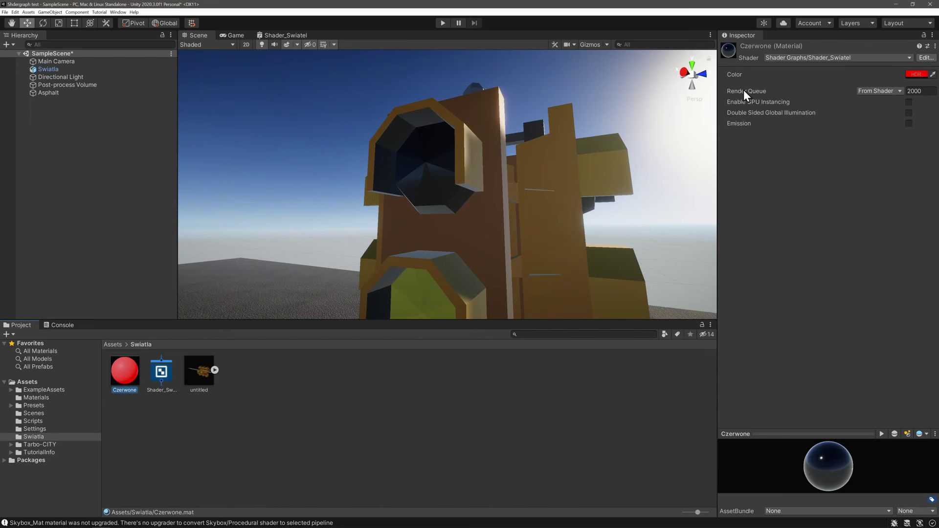
pyautogui.click(915, 74)
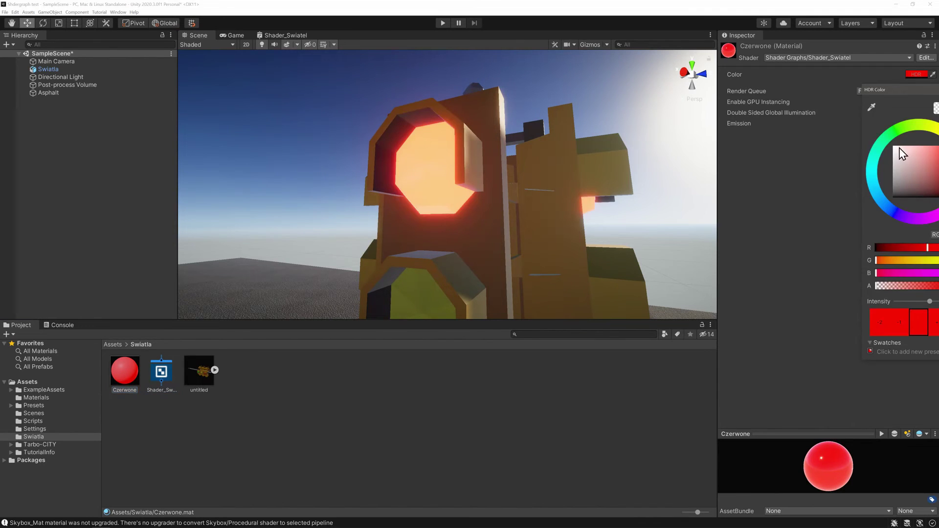
pyautogui.moveTo(902, 88); pyautogui.dragTo(739, 100)
pyautogui.moveTo(770, 134)
pyautogui.mouseDown()
pyautogui.moveTo(781, 220)
pyautogui.moveTo(764, 162)
pyautogui.moveTo(724, 188)
pyautogui.moveTo(782, 210)
pyautogui.moveTo(817, 185)
pyautogui.mouseUp()
pyautogui.click(806, 103)
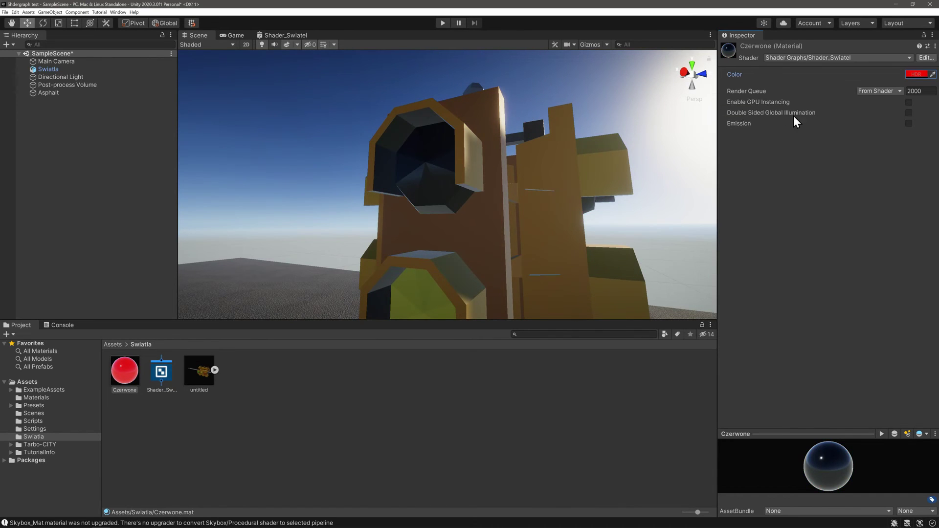
pyautogui.moveTo(582, 202)
pyautogui.mouseDown(button='right')
pyautogui.moveTo(567, 206)
pyautogui.moveTo(568, 186)
pyautogui.mouseUp(button='right')
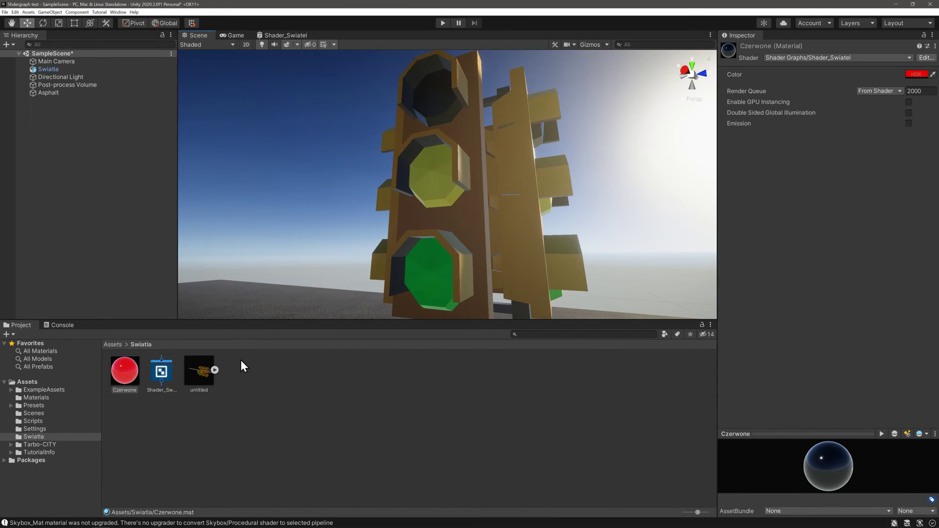
# - Create a material named Zolte in Swiatla and apply it to the middle lamp
pyautogui.rightClick(162, 369)
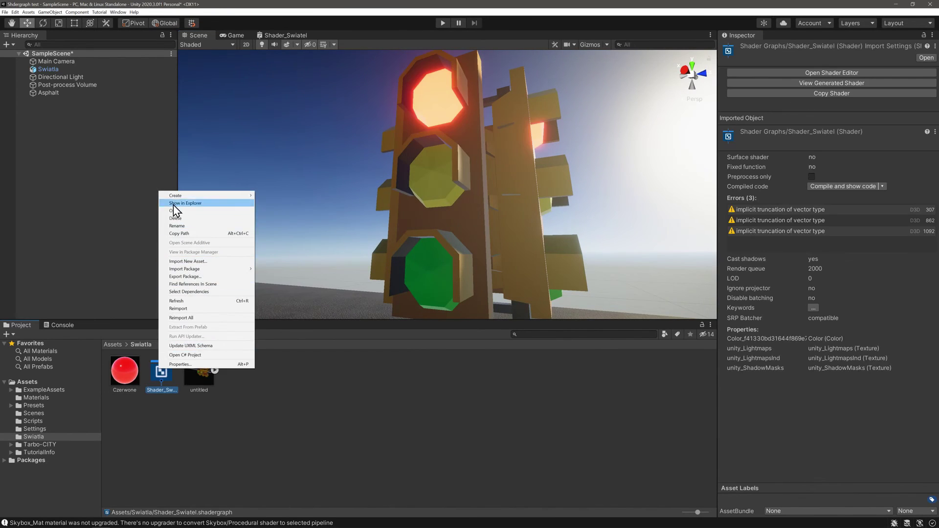
pyautogui.moveTo(180, 198)
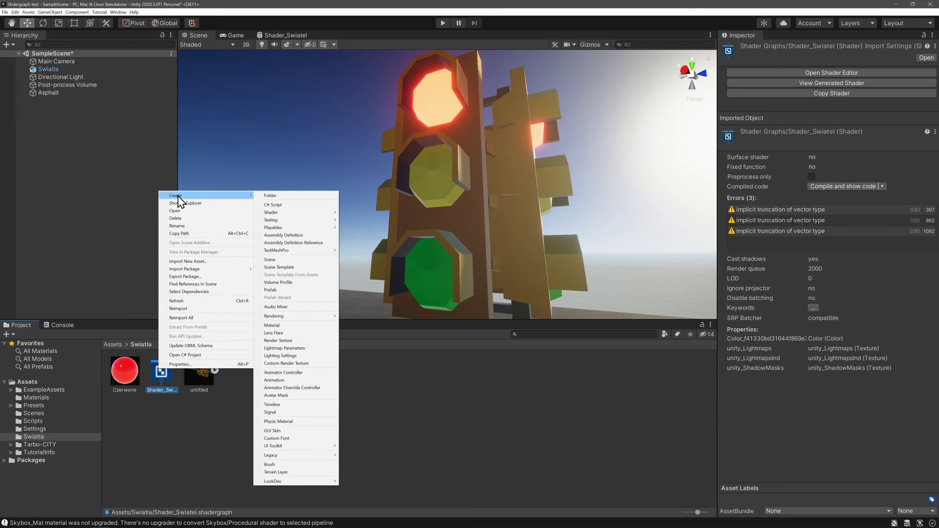
pyautogui.click(285, 325)
pyautogui.write('Zolte')
pyautogui.press('Return')
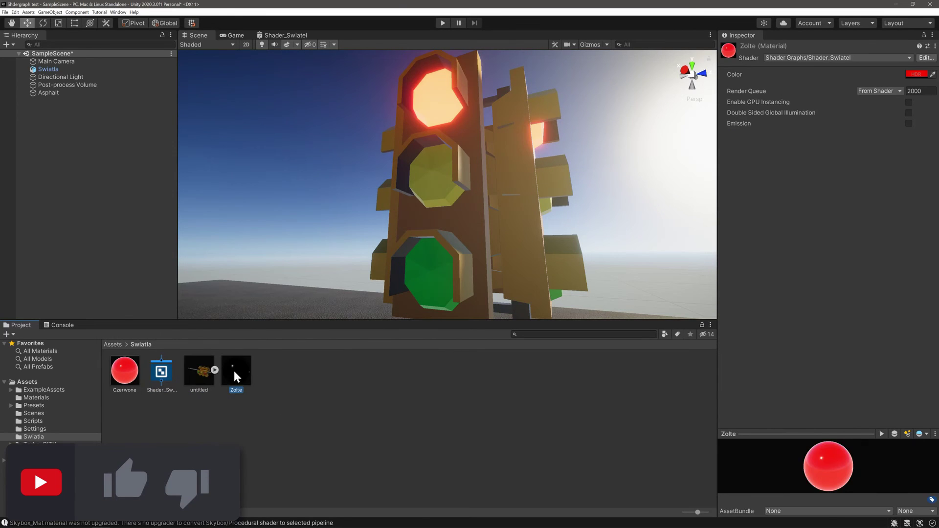
pyautogui.moveTo(233, 370); pyautogui.dragTo(427, 183)
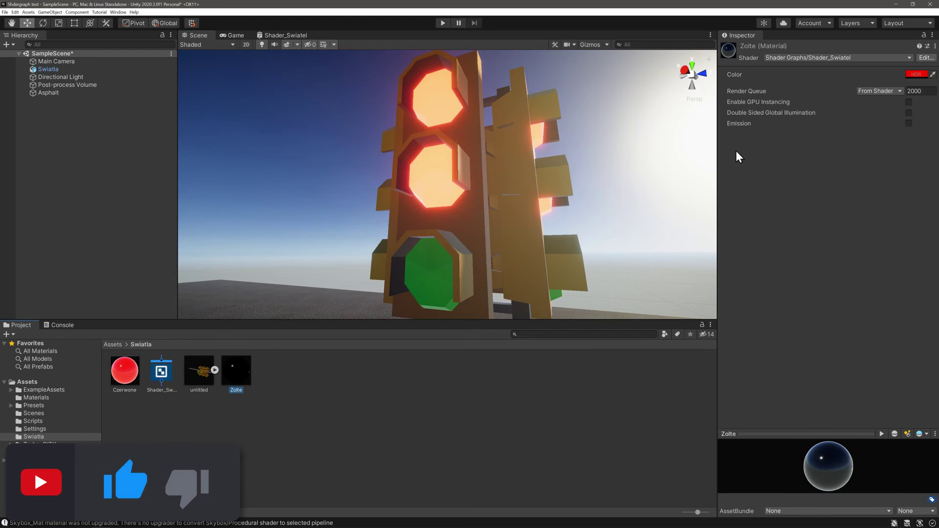
# - Set Zolte's HDR Color to yellow
pyautogui.click(916, 74)
pyautogui.moveTo(814, 181); pyautogui.dragTo(798, 148)
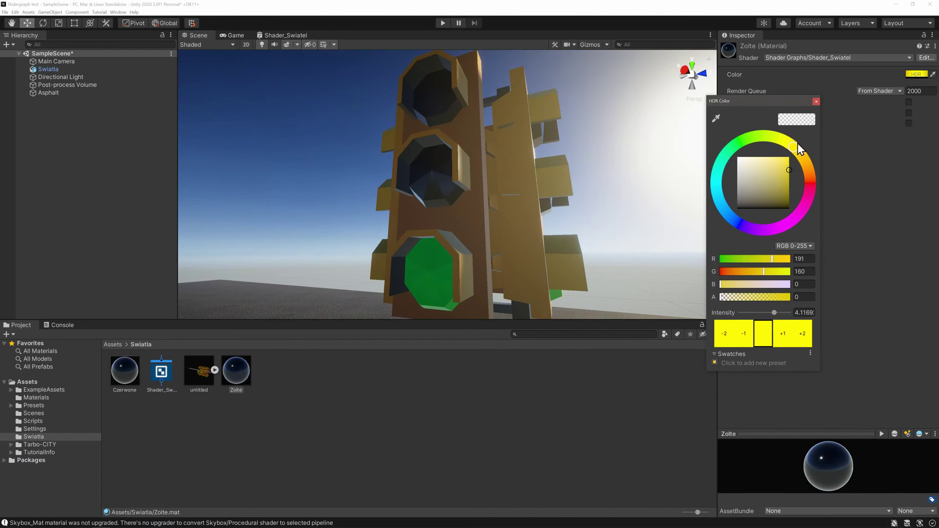
pyautogui.click(815, 101)
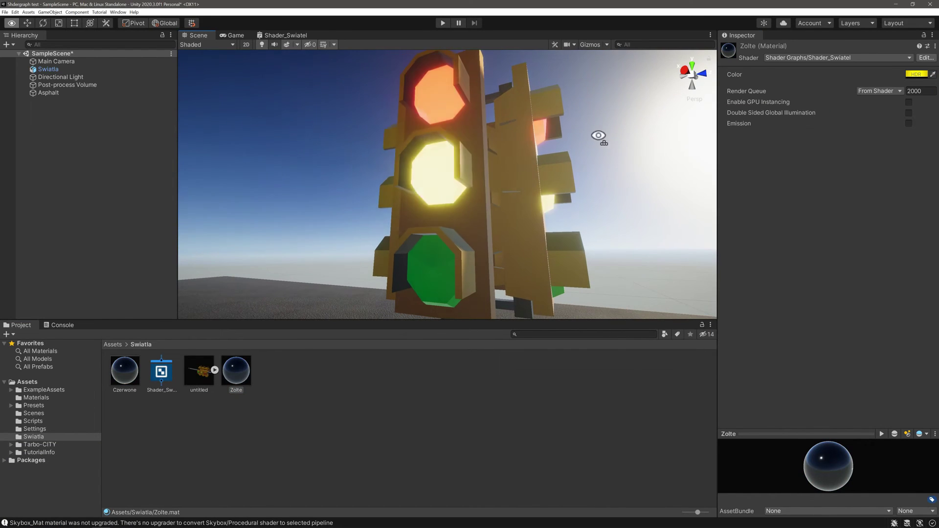
pyautogui.rightClick(296, 371)
# - Create a Zielone material on the bottom lamp using Shader Graphs/Shader_Swiatel
pyautogui.moveTo(343, 198)
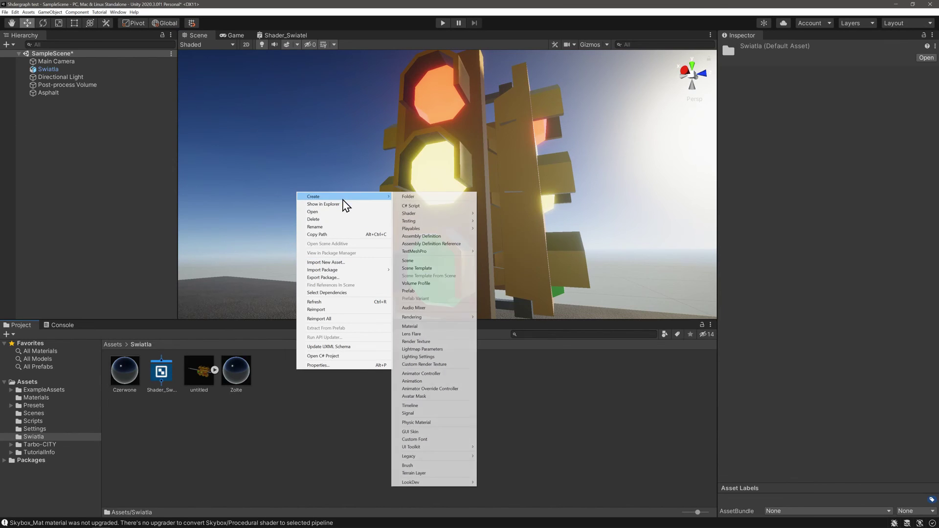
pyautogui.click(416, 327)
pyautogui.write('Zielone')
pyautogui.press('Return')
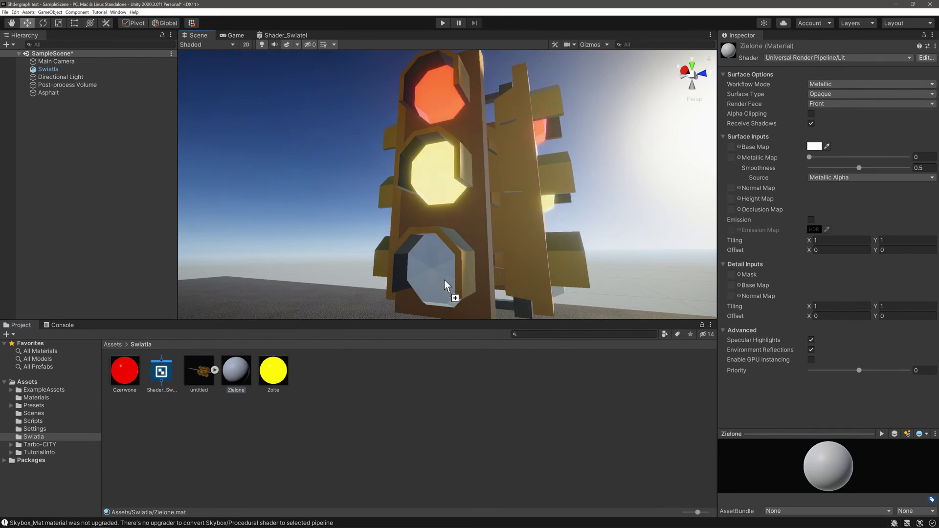
pyautogui.moveTo(444, 280); pyautogui.dragTo(441, 256, button='right')
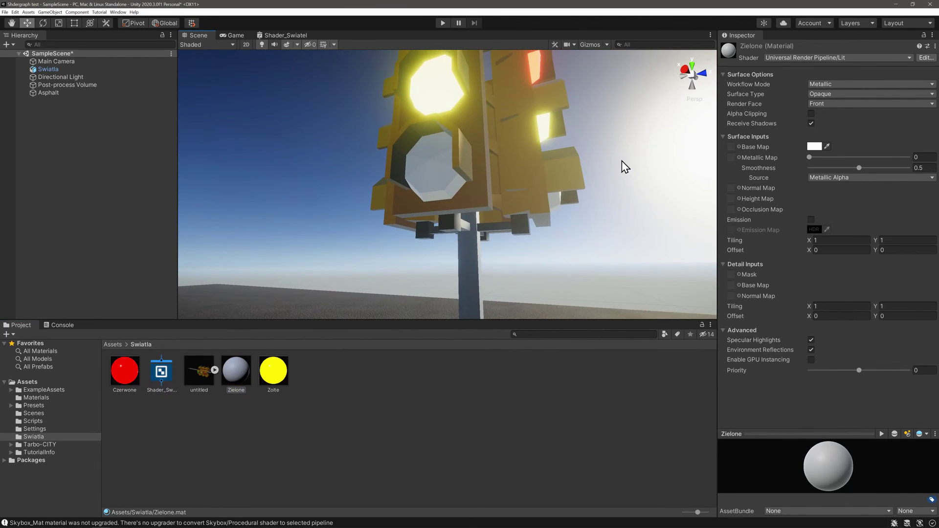
pyautogui.click(781, 57)
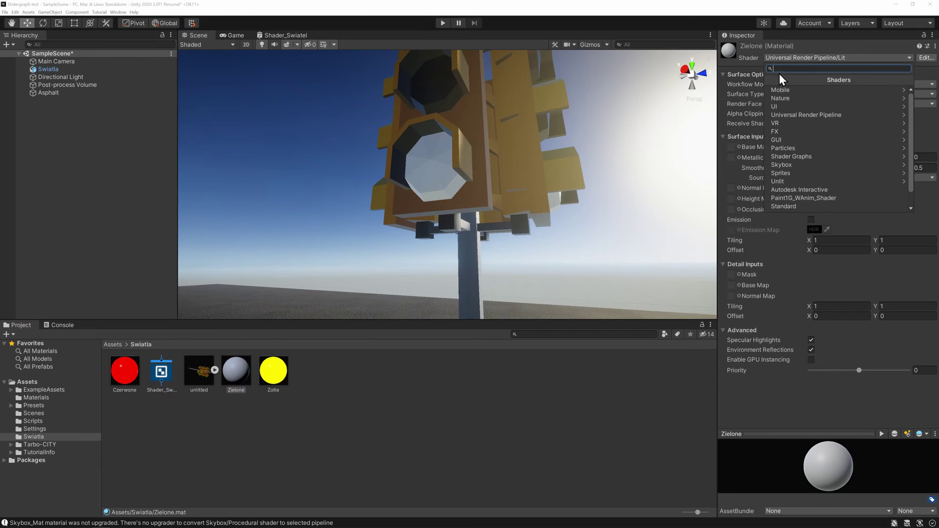
pyautogui.click(789, 153)
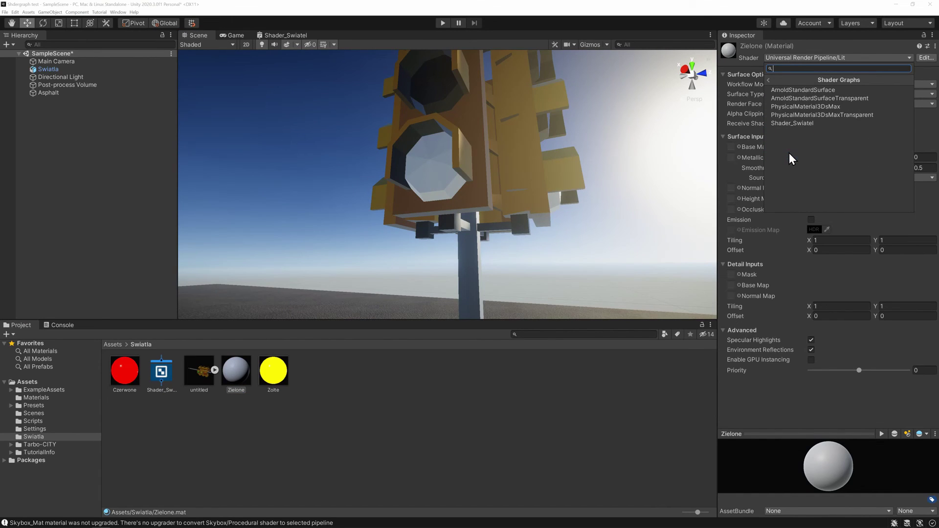
pyautogui.click(793, 124)
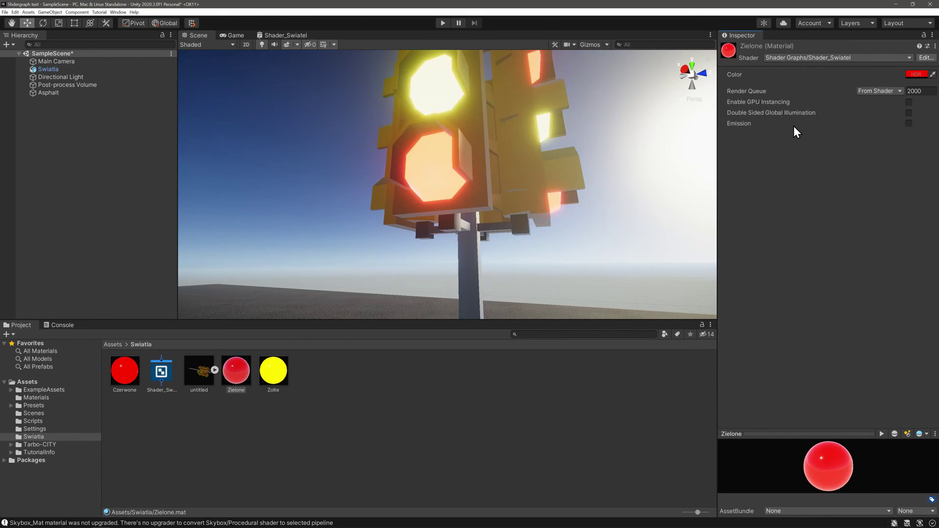
# - Set Zielone's HDR Color hue to green
pyautogui.click(912, 74)
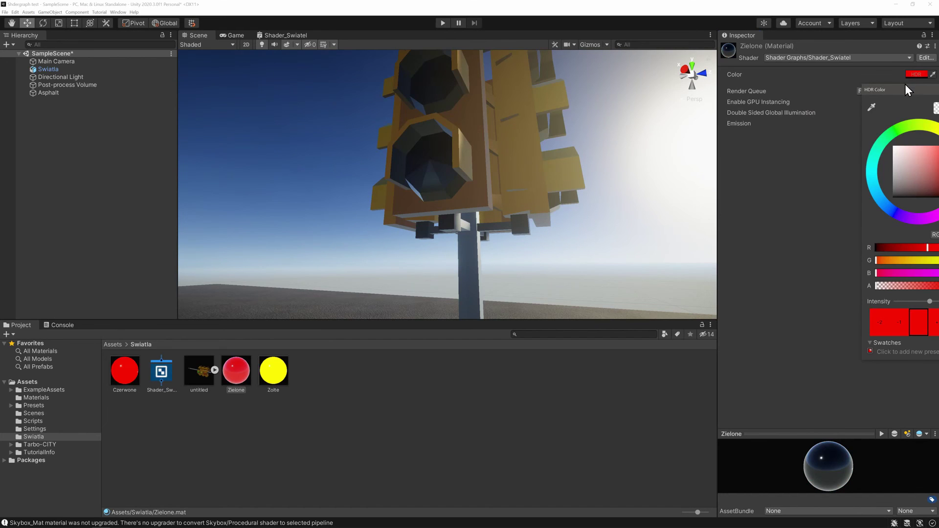
pyautogui.moveTo(904, 90); pyautogui.dragTo(753, 95)
pyautogui.click(755, 137)
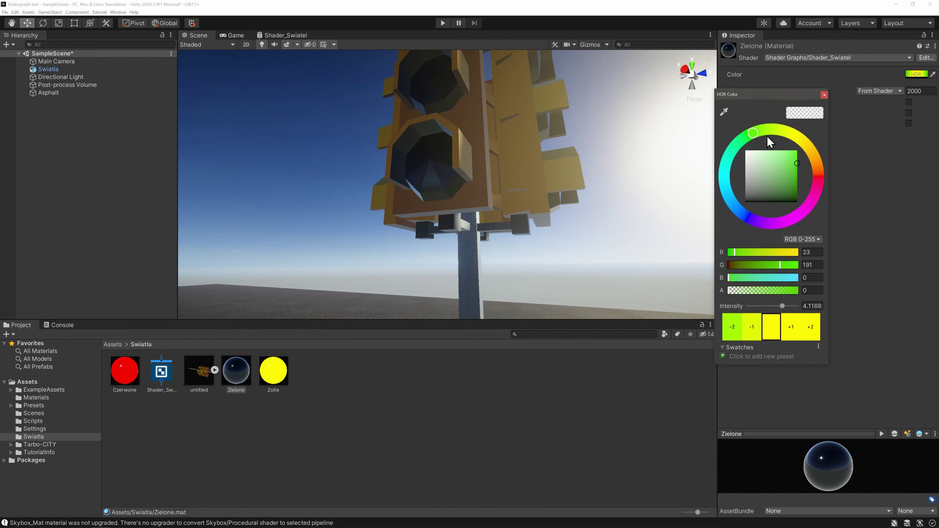
pyautogui.click(824, 94)
pyautogui.keyDown('alt'); pyautogui.moveTo(560, 147); pyautogui.dragTo(566, 206); pyautogui.keyUp('alt')
# - Set the green HDR colour's intensity to 2 and review the lamp glow
pyautogui.click(916, 75)
pyautogui.moveTo(919, 88); pyautogui.dragTo(802, 88)
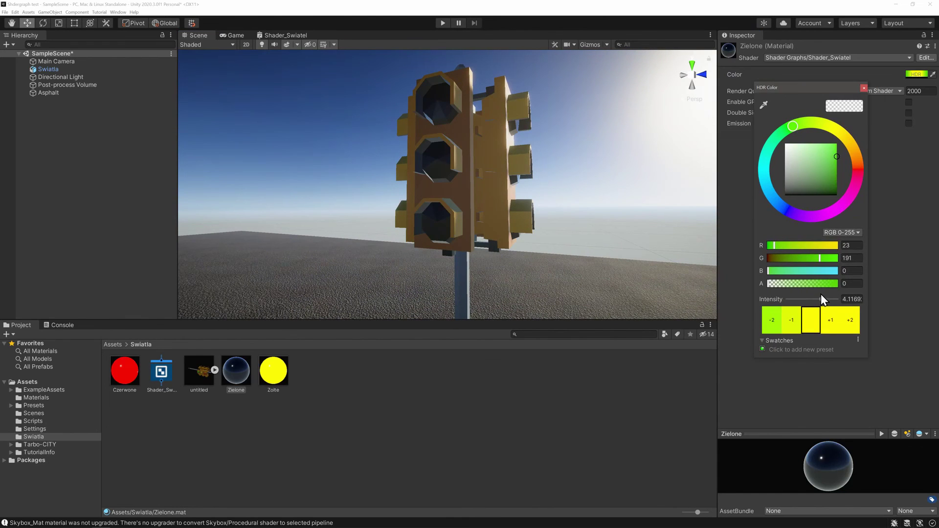
pyautogui.moveTo(820, 298); pyautogui.dragTo(812, 299)
pyautogui.keyDown('alt'); pyautogui.moveTo(586, 235); pyautogui.dragTo(608, 237); pyautogui.keyUp('alt')
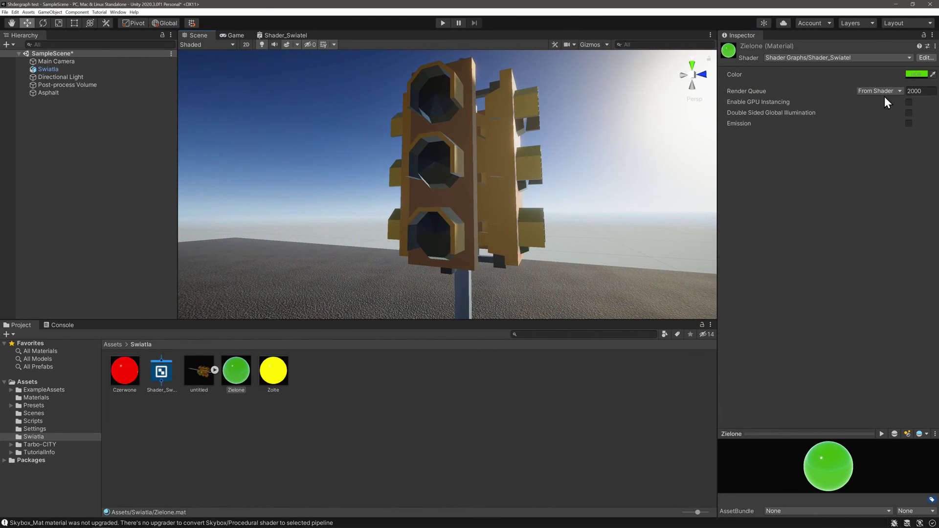
pyautogui.click(916, 74)
pyautogui.moveTo(907, 90); pyautogui.dragTo(813, 88)
pyautogui.click(830, 303)
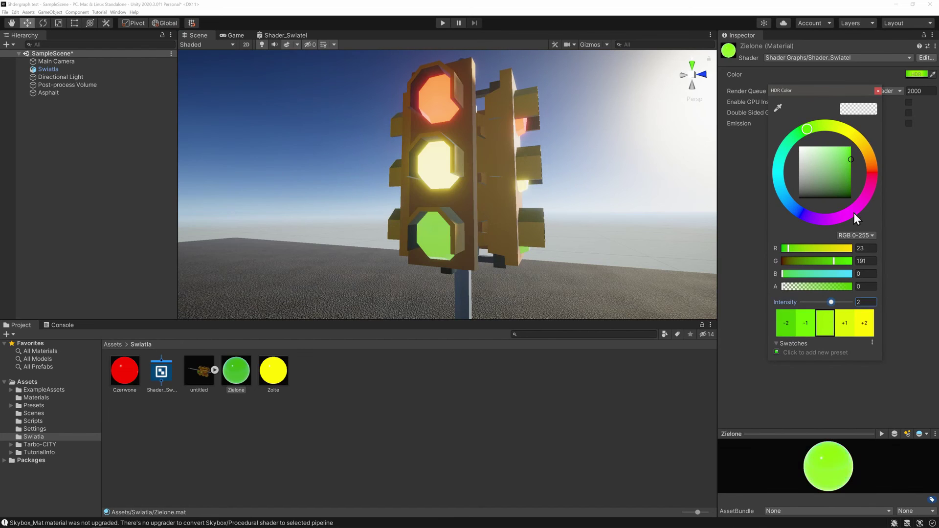
pyautogui.press('Escape')
pyautogui.keyDown('alt'); pyautogui.moveTo(650, 147); pyautogui.dragTo(602, 111); pyautogui.keyUp('alt')
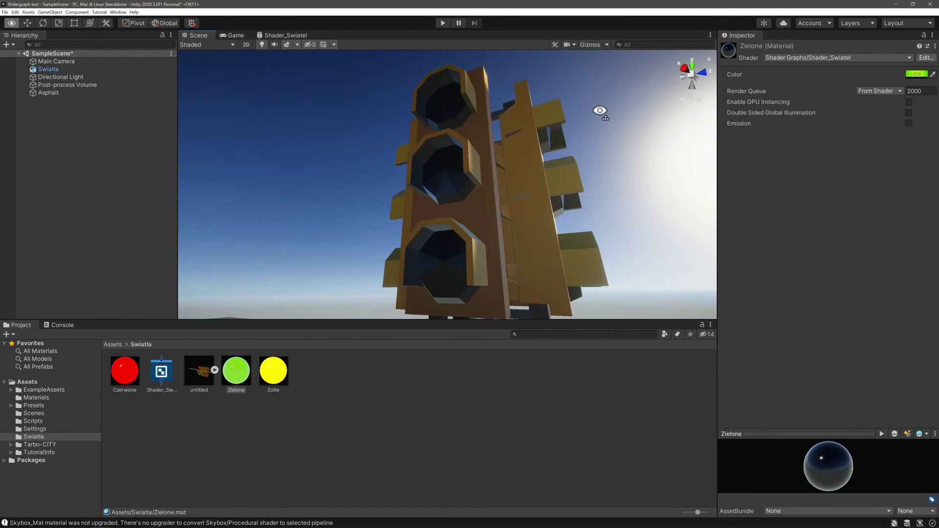
pyautogui.click(916, 74)
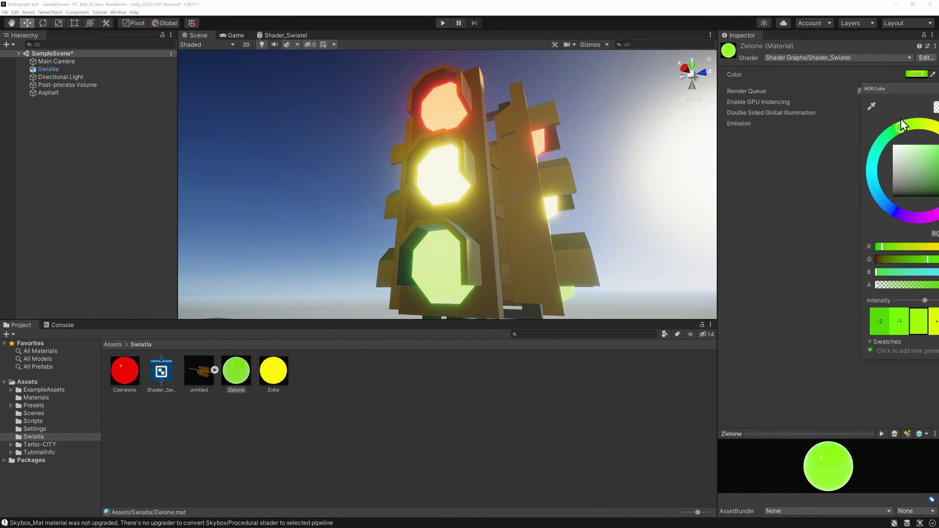
pyautogui.moveTo(904, 90); pyautogui.dragTo(819, 90)
pyautogui.press('Escape')
pyautogui.moveTo(613, 248)
pyautogui.keyDown('alt'); pyautogui.mouseDown()
pyautogui.moveTo(507, 272)
pyautogui.moveTo(784, 271)
pyautogui.moveTo(142, 277)
pyautogui.moveTo(742, 282)
pyautogui.mouseUp(); pyautogui.keyUp('alt')
# - Maximize the Scene view with Shift+Space and orbit and zoom around the glowing traffic light
pyautogui.scroll(3, 507, 272)
pyautogui.scroll(2, 514, 266)
pyautogui.hotkey('shift', 'space')
pyautogui.moveTo(706, 278)
pyautogui.keyDown('alt'); pyautogui.mouseDown()
pyautogui.moveTo(565, 278)
pyautogui.moveTo(685, 289)
pyautogui.mouseUp(); pyautogui.keyUp('alt')
pyautogui.scroll(3, 604, 279)
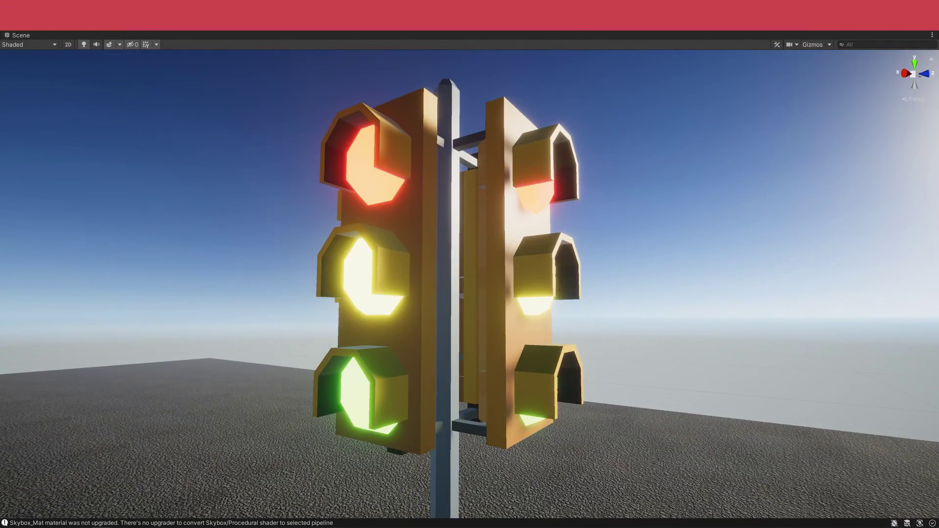